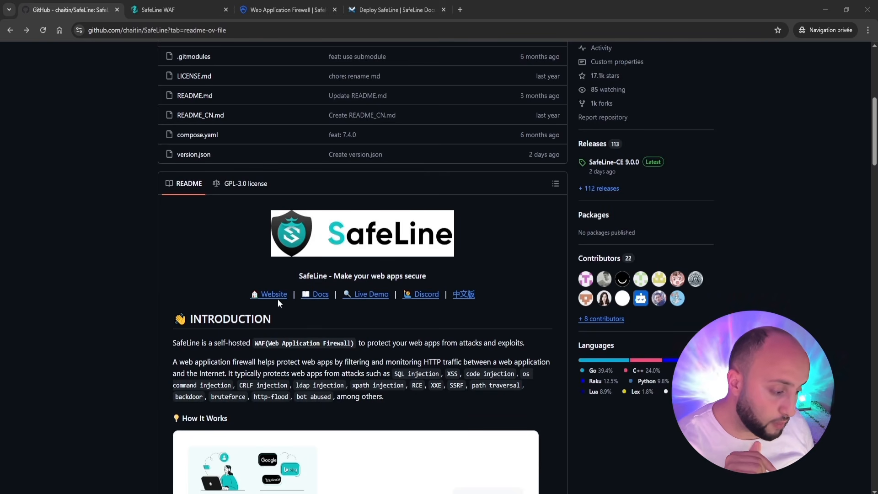
{"action": "scroll", "coordinate": [328, 299], "scroll_direction": "down", "scroll_amount": 2}
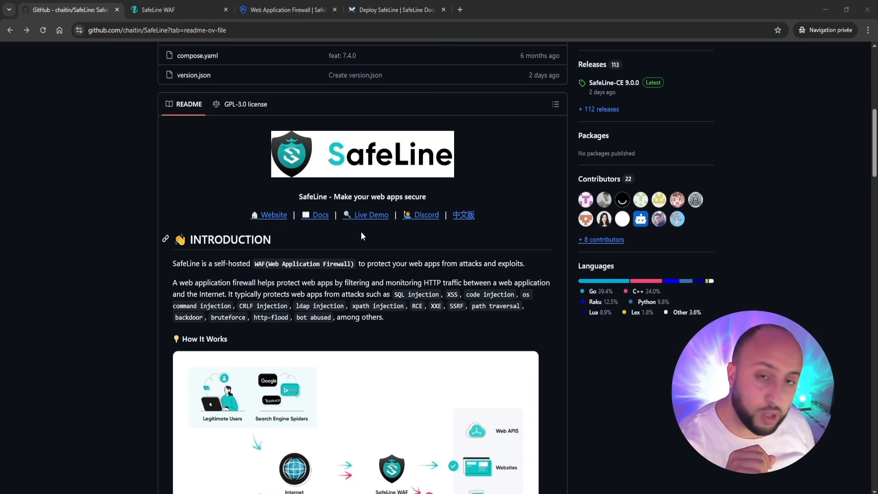
Scroll the SafeLine README past the introduction and How It Works diagram to the Features list.
{"action": "scroll", "coordinate": [342, 265], "scroll_direction": "down", "scroll_amount": 2}
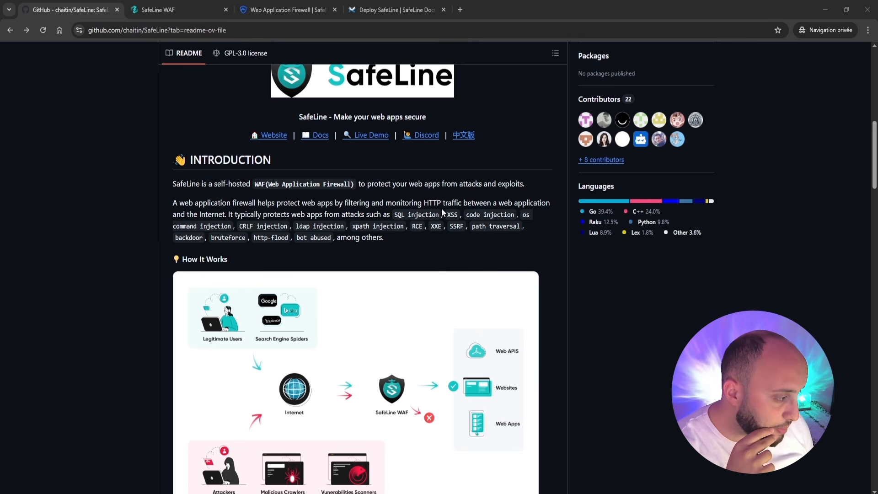
{"action": "scroll", "coordinate": [442, 209], "scroll_direction": "down", "scroll_amount": 2}
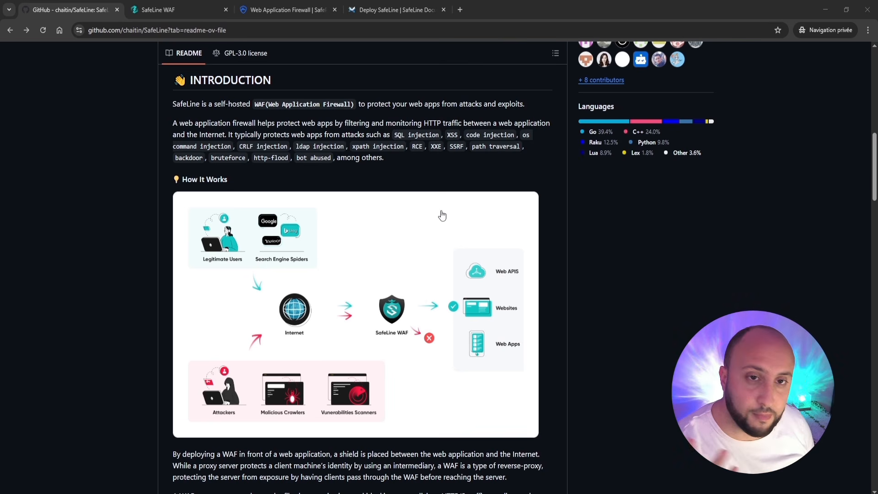
{"action": "scroll", "coordinate": [347, 243], "scroll_direction": "down", "scroll_amount": 2}
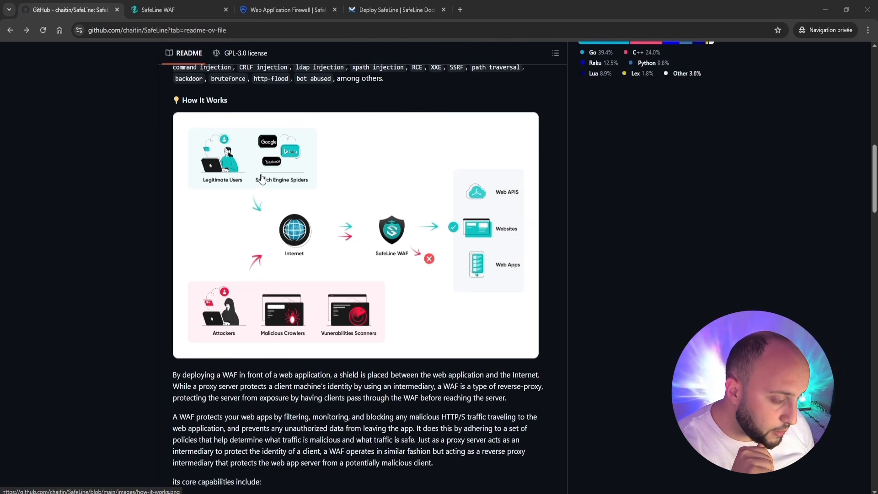
{"action": "scroll", "coordinate": [338, 247], "scroll_direction": "down", "scroll_amount": 15}
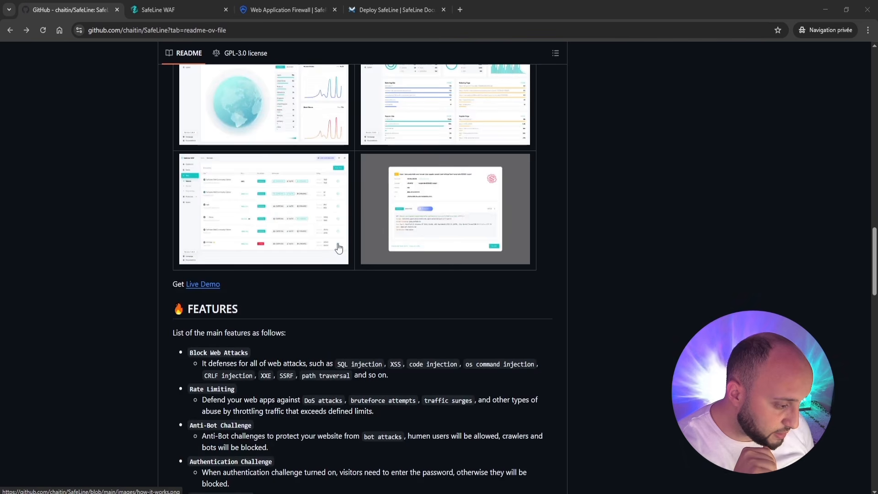
{"action": "scroll", "coordinate": [338, 247], "scroll_direction": "down", "scroll_amount": 7}
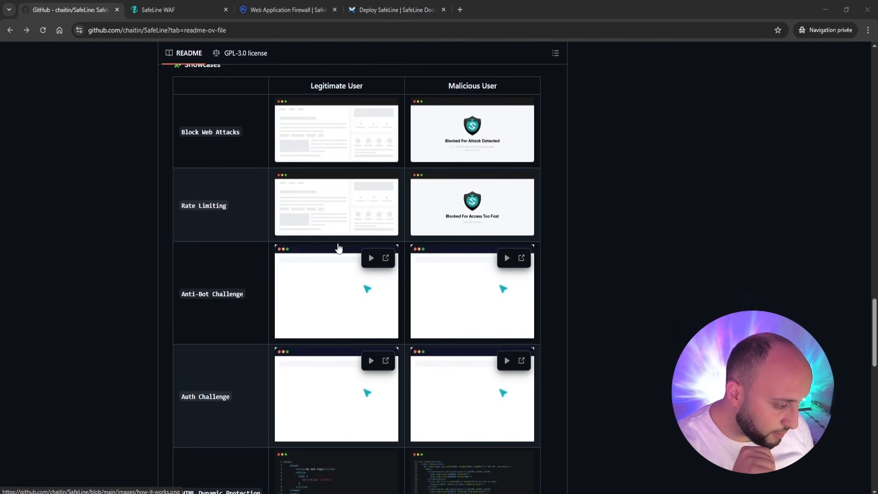
{"action": "scroll", "coordinate": [338, 247], "scroll_direction": "up", "scroll_amount": 5}
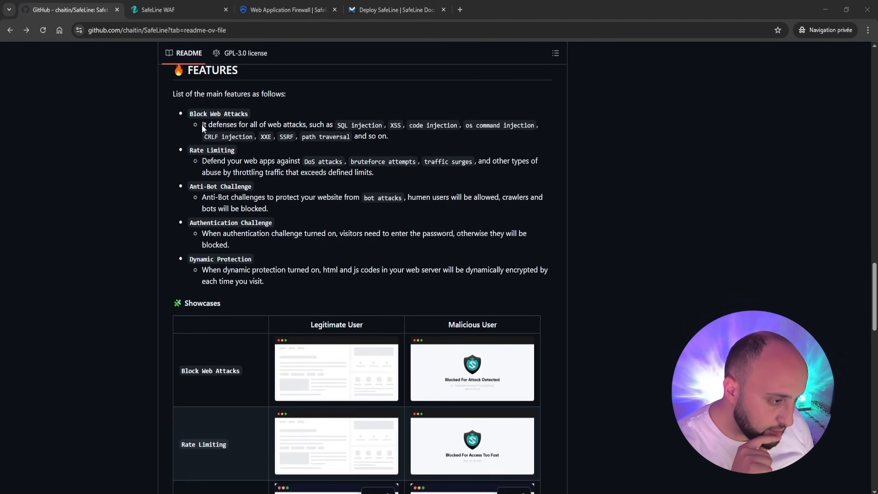
Highlight the Block Web Attacks, Rate Limiting, Anti-Bot, Authentication Challenge and Dynamic Protection features, then reach Showcases.
{"action": "left_click_drag", "start_coordinate": [197, 113], "coordinate": [238, 114]}
{"action": "left_click", "coordinate": [250, 148]}
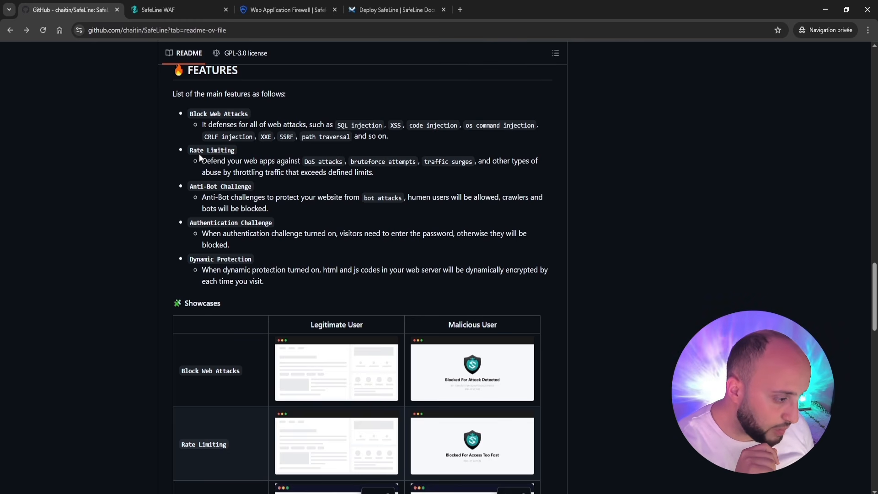
{"action": "left_click_drag", "start_coordinate": [199, 153], "coordinate": [220, 154]}
{"action": "left_click_drag", "start_coordinate": [204, 183], "coordinate": [227, 183]}
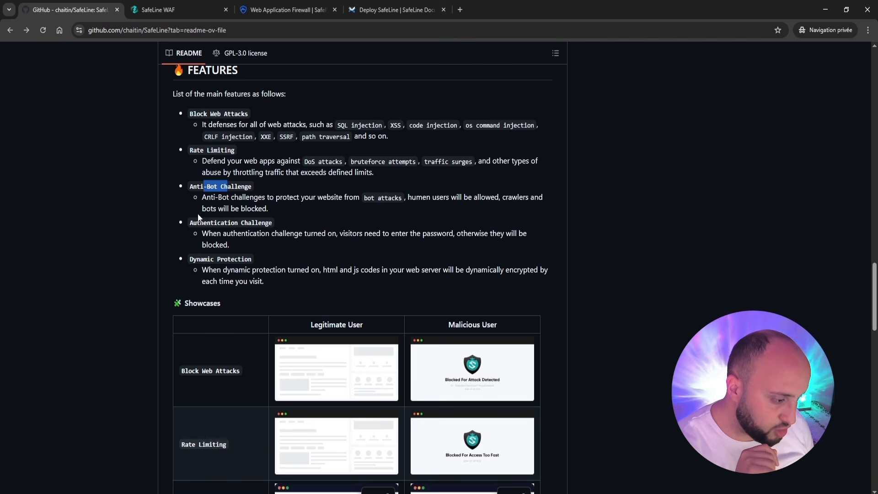
{"action": "left_click_drag", "start_coordinate": [213, 223], "coordinate": [238, 223]}
{"action": "left_click", "coordinate": [209, 262]}
{"action": "left_click_drag", "start_coordinate": [209, 262], "coordinate": [236, 260]}
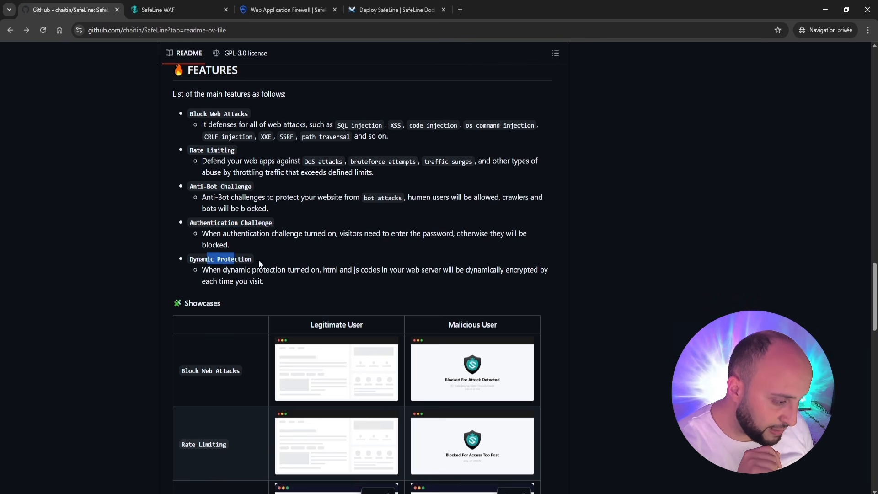
{"action": "left_click", "coordinate": [262, 265]}
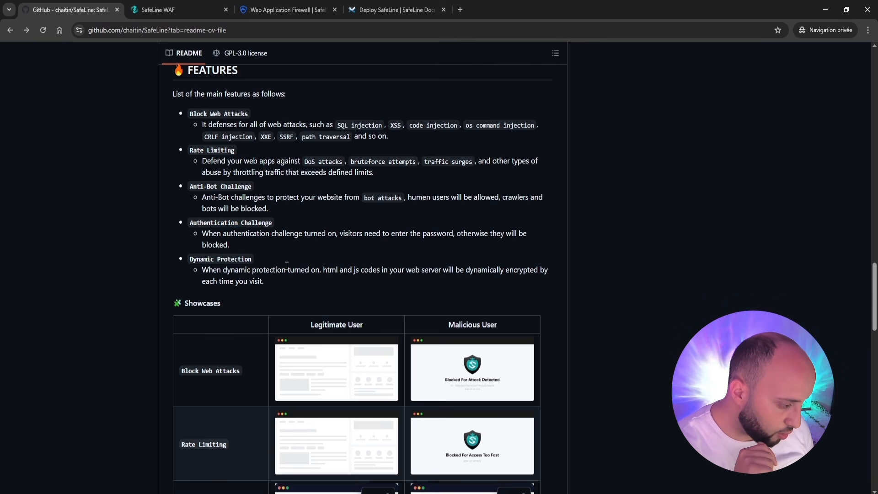
{"action": "scroll", "coordinate": [287, 265], "scroll_direction": "down", "scroll_amount": 3}
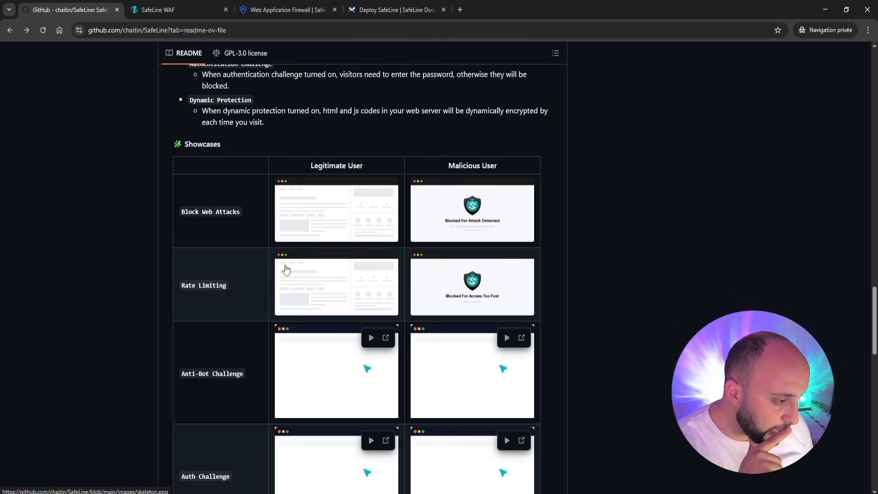
Read the Effect Evaluation and Community sections, then switch to the Deploy SafeLine documentation tab.
{"action": "scroll", "coordinate": [287, 269], "scroll_direction": "down", "scroll_amount": 2}
{"action": "scroll", "coordinate": [287, 269], "scroll_direction": "up", "scroll_amount": 2}
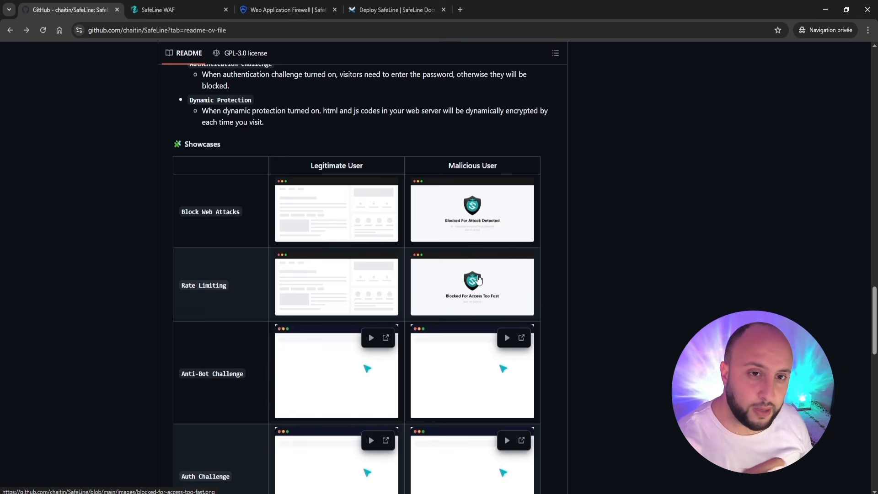
{"action": "scroll", "coordinate": [490, 280], "scroll_direction": "down", "scroll_amount": 9}
{"action": "scroll", "coordinate": [492, 280], "scroll_direction": "down", "scroll_amount": 5}
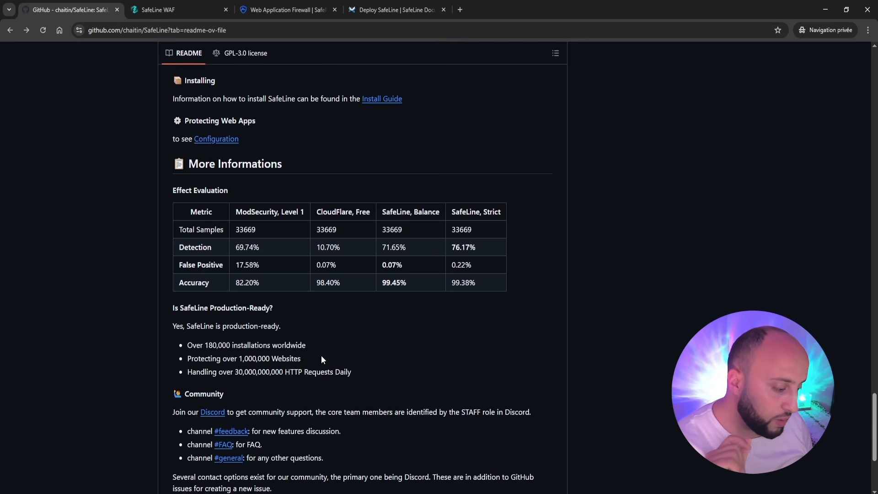
{"action": "scroll", "coordinate": [322, 359], "scroll_direction": "down", "scroll_amount": 2}
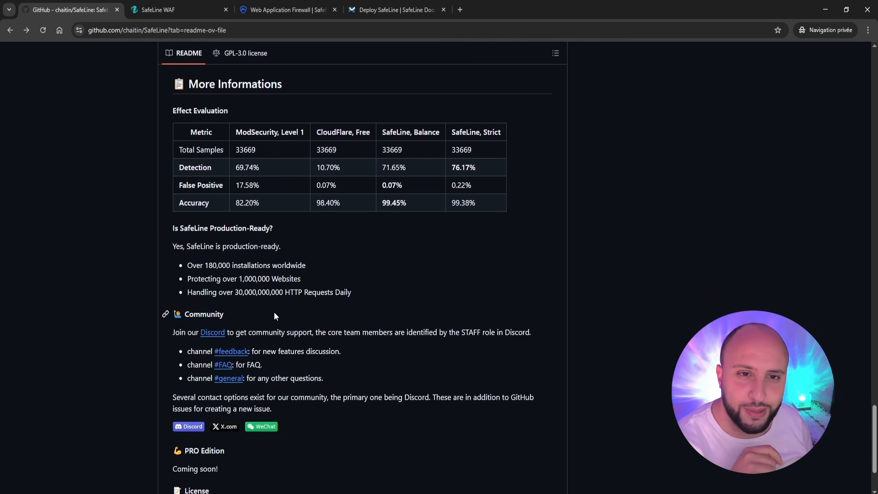
{"action": "scroll", "coordinate": [399, 322], "scroll_direction": "down", "scroll_amount": 3}
{"action": "scroll", "coordinate": [399, 322], "scroll_direction": "up", "scroll_amount": 20}
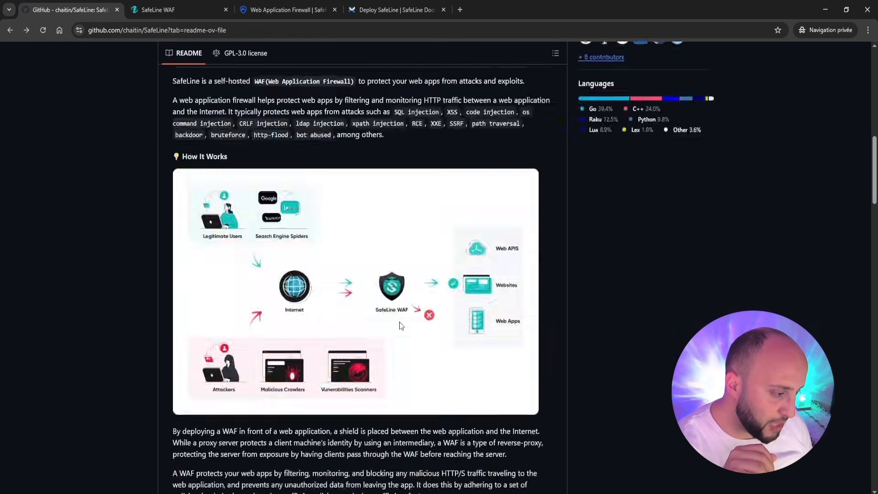
{"action": "scroll", "coordinate": [399, 322], "scroll_direction": "up", "scroll_amount": 10}
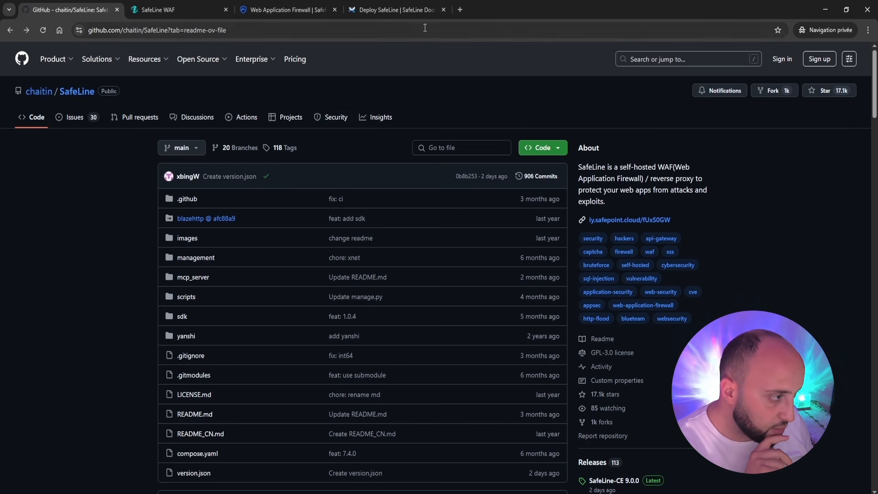
{"action": "left_click", "coordinate": [399, 10]}
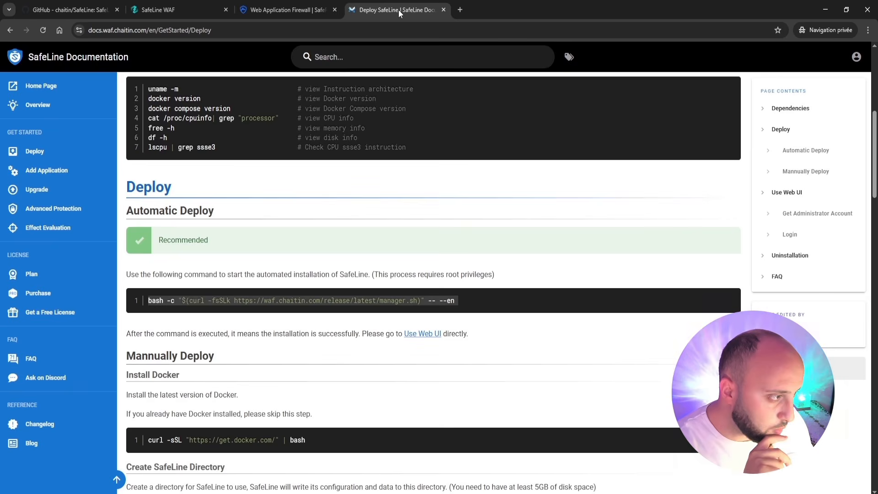
Go to the SafeLine landing page on safepoint.cloud and scroll down to the pricing plans.
{"action": "left_click", "coordinate": [184, 11]}
{"action": "left_click", "coordinate": [281, 6]}
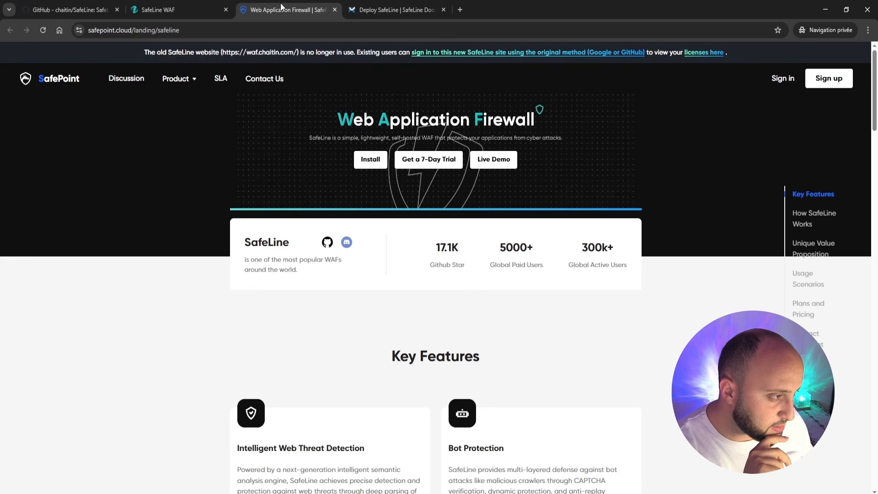
{"action": "scroll", "coordinate": [308, 182], "scroll_direction": "down", "scroll_amount": 5}
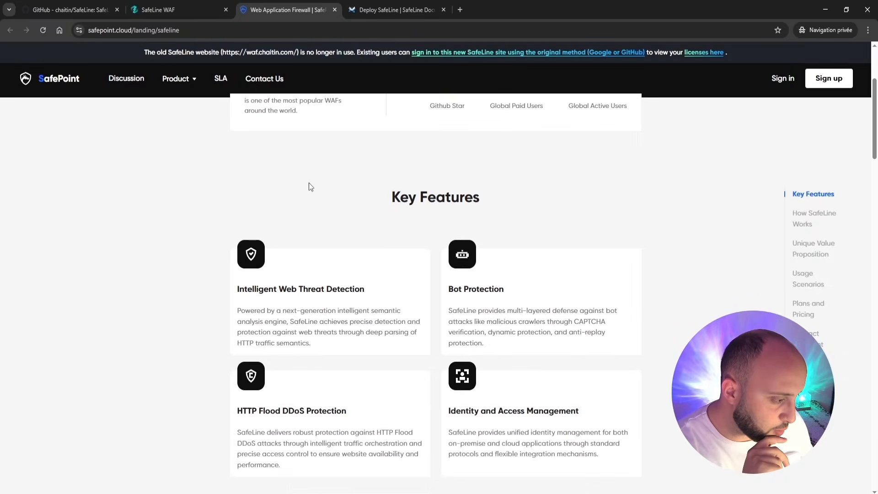
{"action": "scroll", "coordinate": [308, 182], "scroll_direction": "down", "scroll_amount": 8}
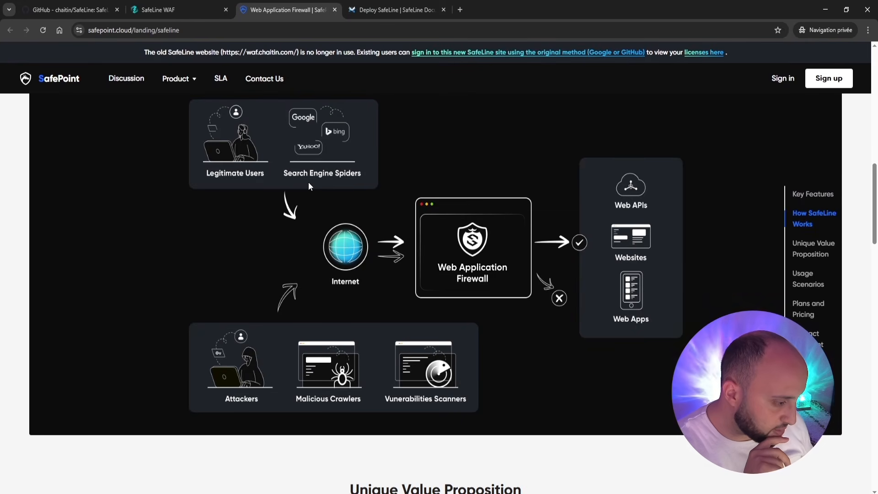
{"action": "scroll", "coordinate": [308, 182], "scroll_direction": "down", "scroll_amount": 12}
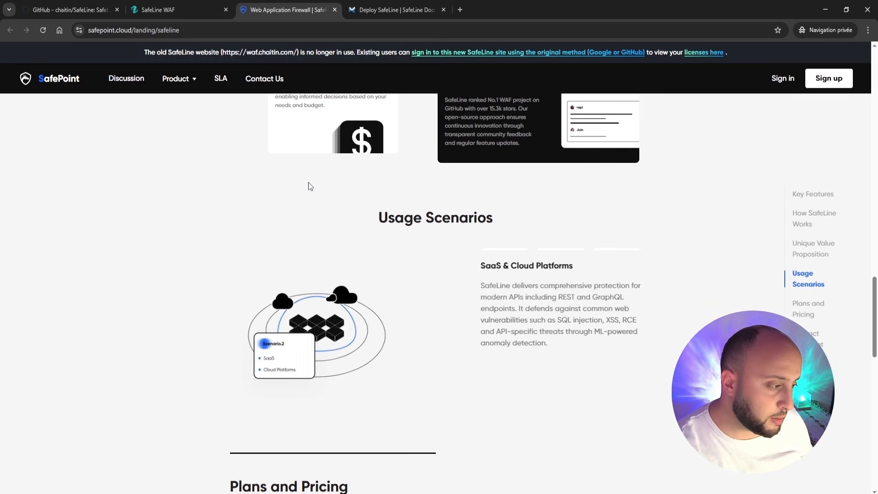
{"action": "scroll", "coordinate": [308, 182], "scroll_direction": "down", "scroll_amount": 3}
{"action": "scroll", "coordinate": [308, 182], "scroll_direction": "down", "scroll_amount": 5}
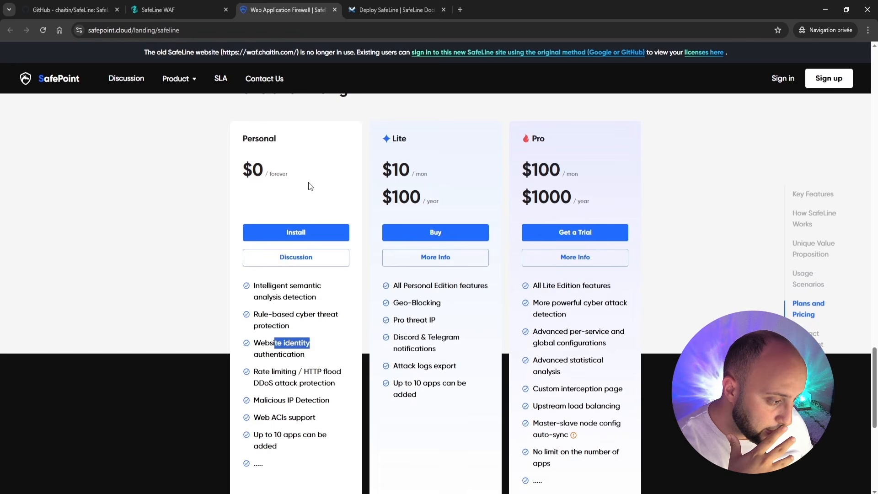
Review the Personal plan's semantic analysis, website identity authentication and DDoS protection features.
{"action": "left_click_drag", "start_coordinate": [242, 139], "coordinate": [277, 139]}
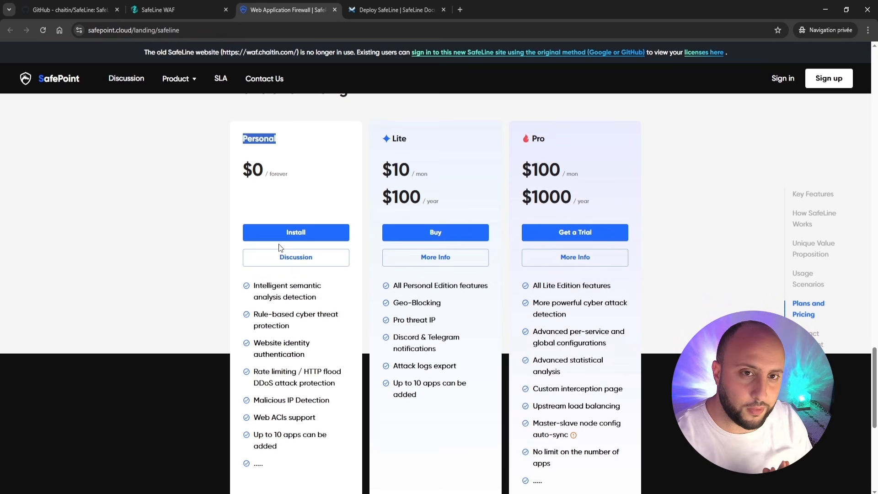
{"action": "scroll", "coordinate": [283, 256], "scroll_direction": "down", "scroll_amount": 2}
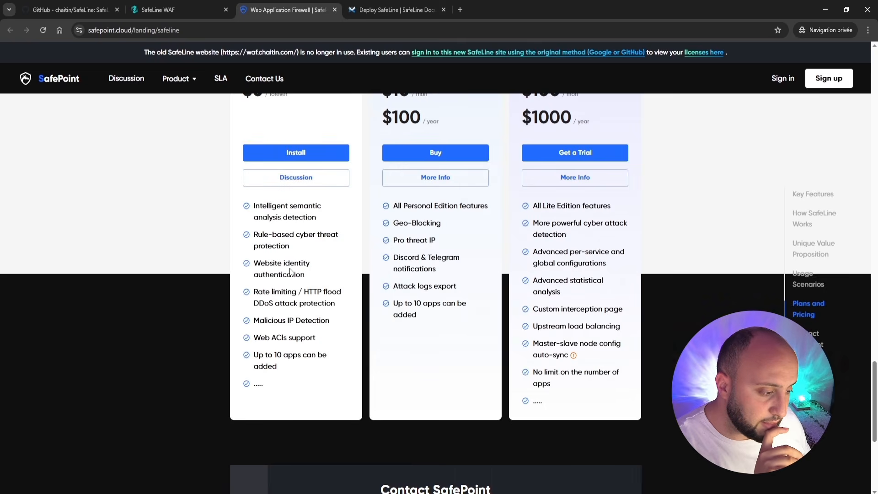
{"action": "scroll", "coordinate": [292, 273], "scroll_direction": "up", "scroll_amount": 2}
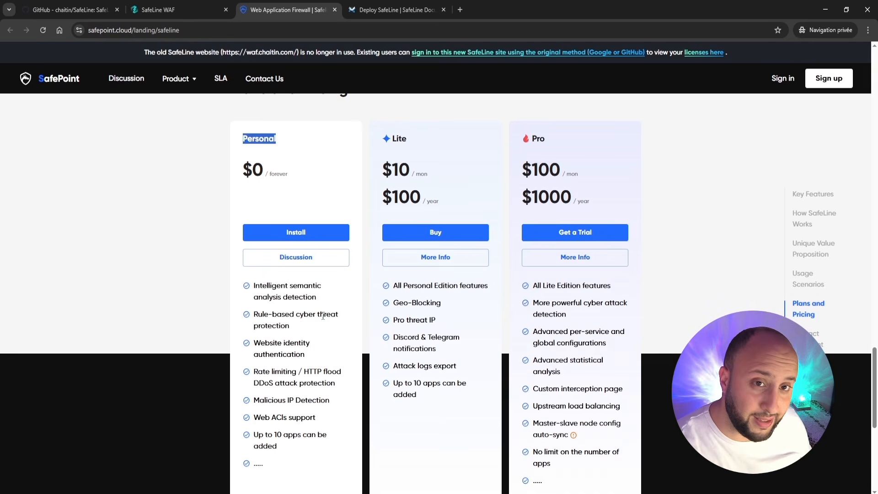
{"action": "left_click_drag", "start_coordinate": [256, 285], "coordinate": [316, 288]}
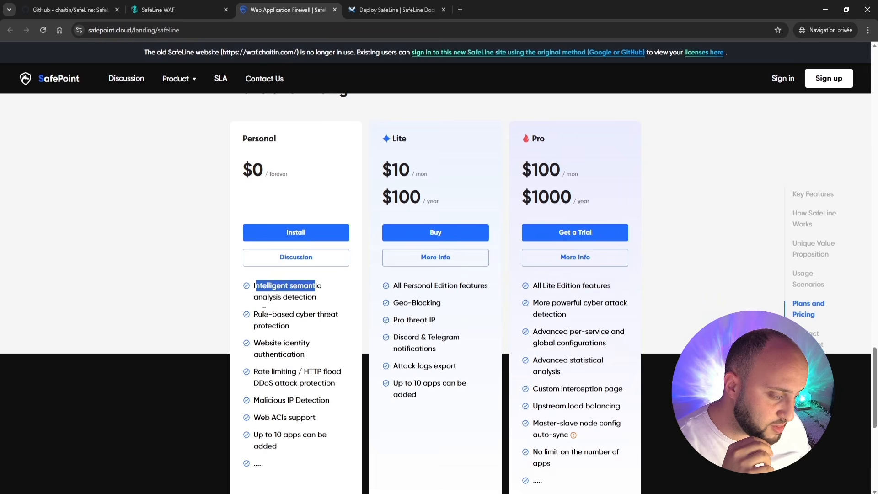
{"action": "left_click_drag", "start_coordinate": [258, 297], "coordinate": [306, 300]}
{"action": "left_click", "coordinate": [292, 333]}
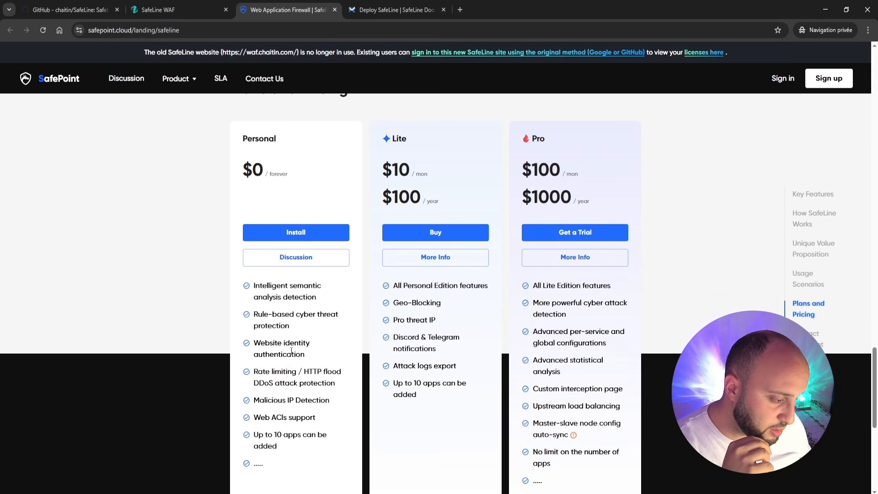
{"action": "left_click_drag", "start_coordinate": [274, 343], "coordinate": [301, 345]}
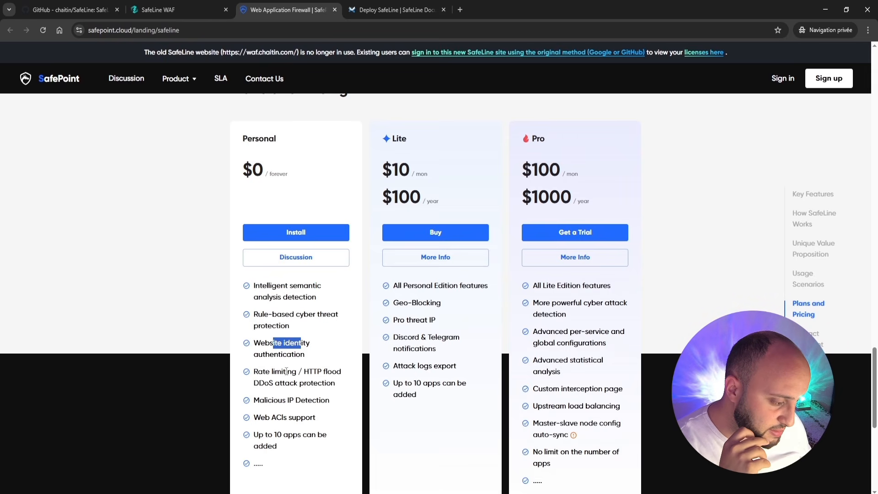
{"action": "left_click_drag", "start_coordinate": [274, 383], "coordinate": [294, 383]}
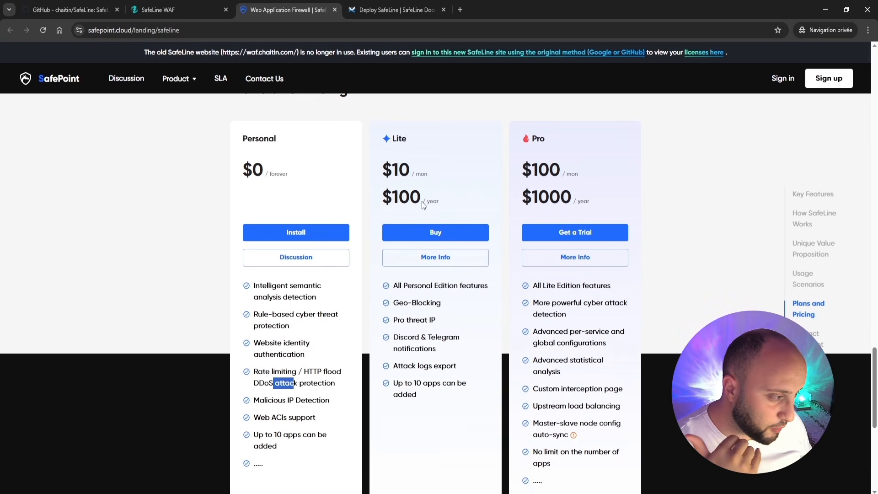
Compare the Lite plan with the Pro plan's feature list, including unlimited apps.
{"action": "double_click", "coordinate": [394, 141]}
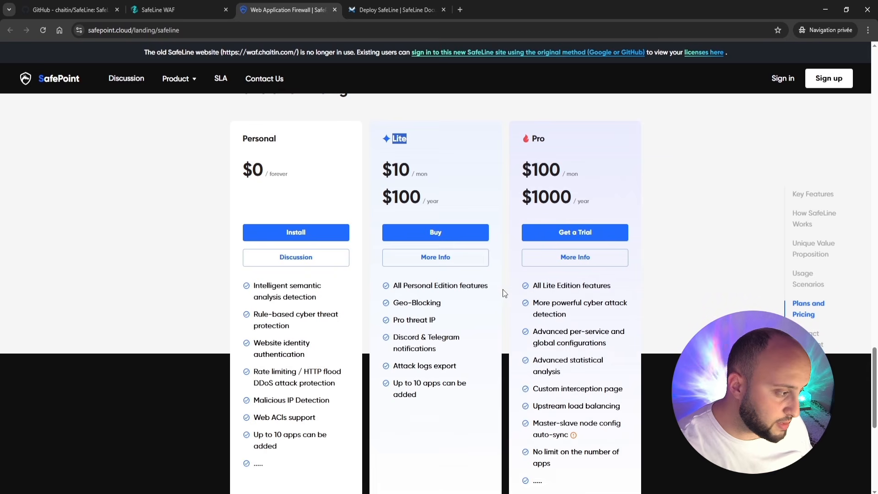
{"action": "scroll", "coordinate": [526, 274], "scroll_direction": "down", "scroll_amount": 2}
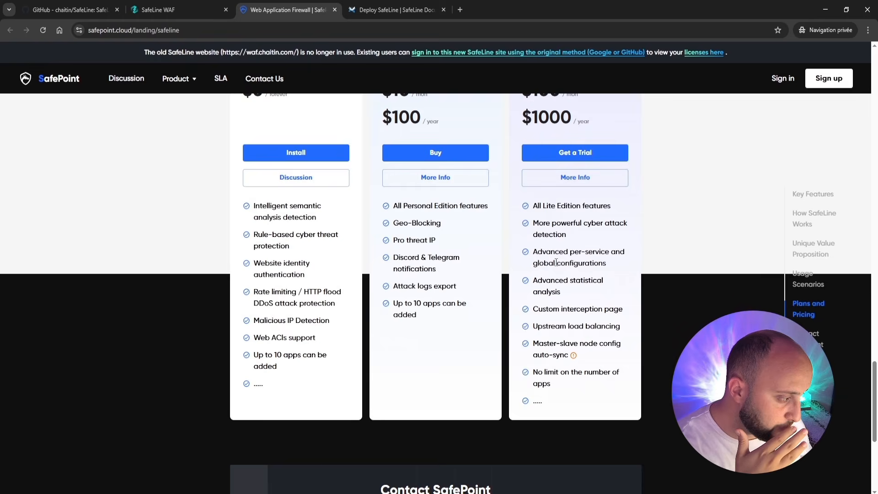
{"action": "scroll", "coordinate": [555, 262], "scroll_direction": "up", "scroll_amount": 2}
{"action": "left_click_drag", "start_coordinate": [565, 285], "coordinate": [578, 432]}
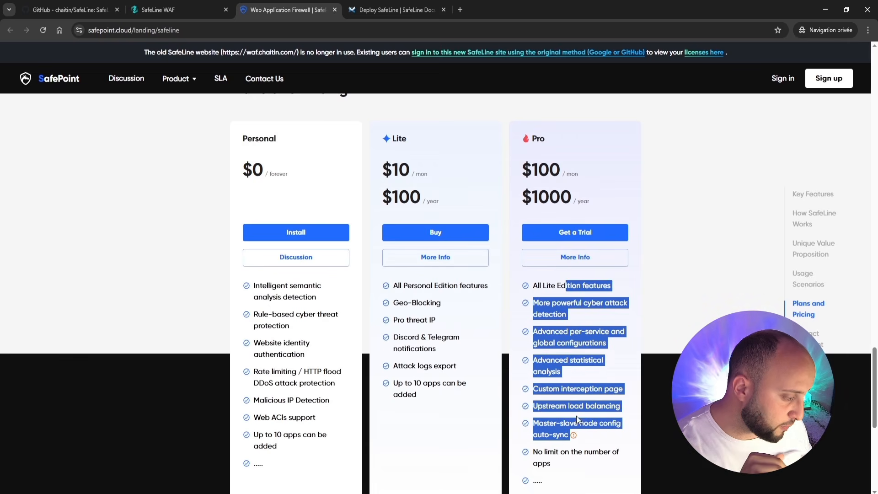
{"action": "left_click", "coordinate": [566, 391]}
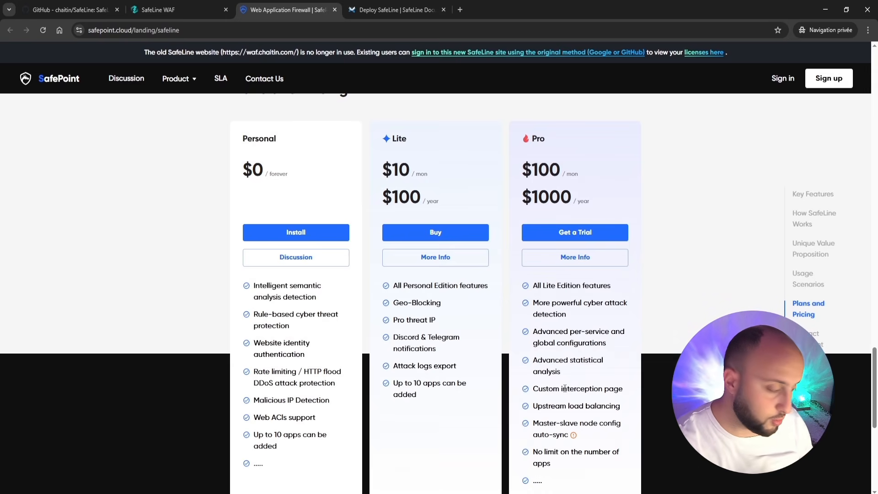
{"action": "scroll", "coordinate": [491, 442], "scroll_direction": "down", "scroll_amount": 2}
{"action": "scroll", "coordinate": [374, 484], "scroll_direction": "up", "scroll_amount": 2}
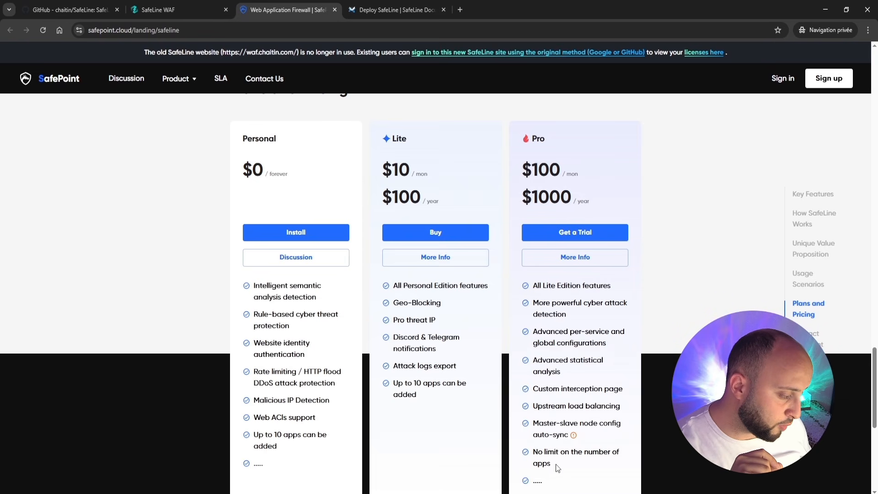
{"action": "left_click_drag", "start_coordinate": [553, 465], "coordinate": [534, 450]}
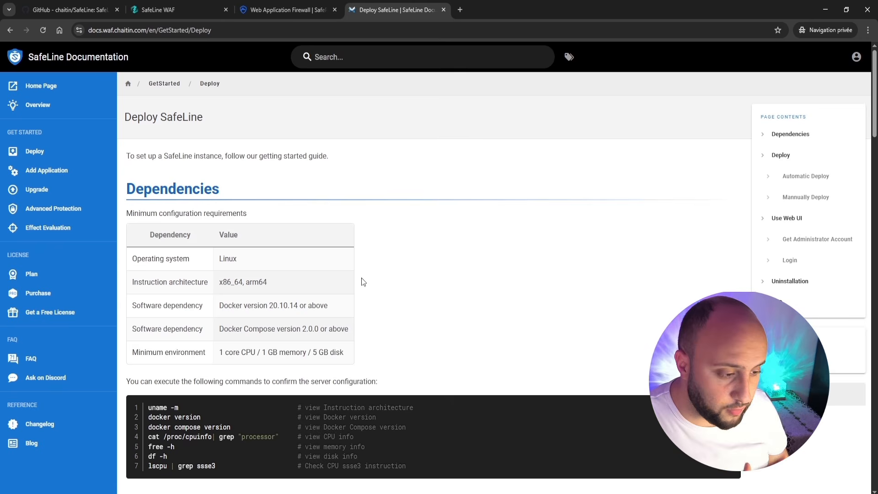
{"action": "scroll", "coordinate": [358, 286], "scroll_direction": "down", "scroll_amount": 2}
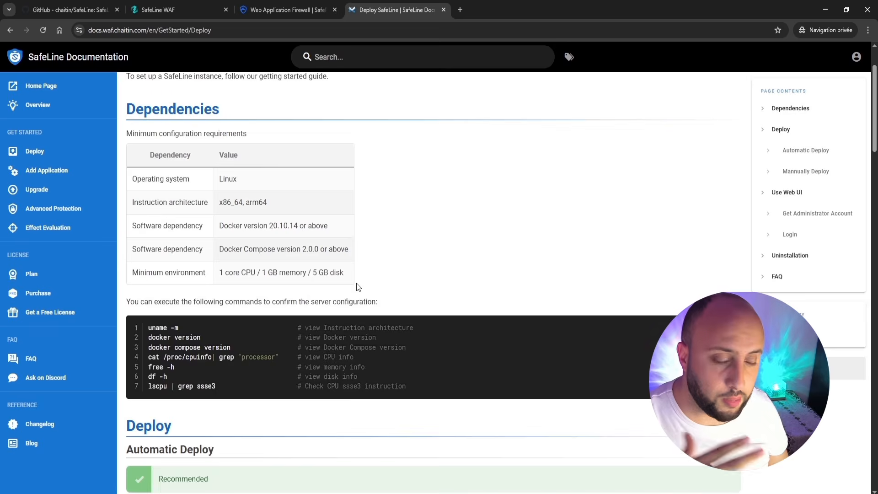
{"action": "scroll", "coordinate": [358, 287], "scroll_direction": "up", "scroll_amount": 2}
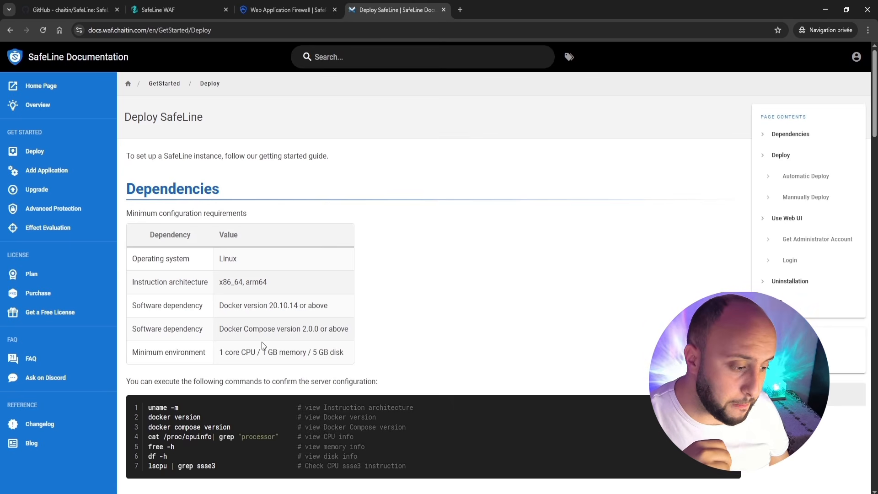
{"action": "left_click_drag", "start_coordinate": [223, 267], "coordinate": [234, 263]}
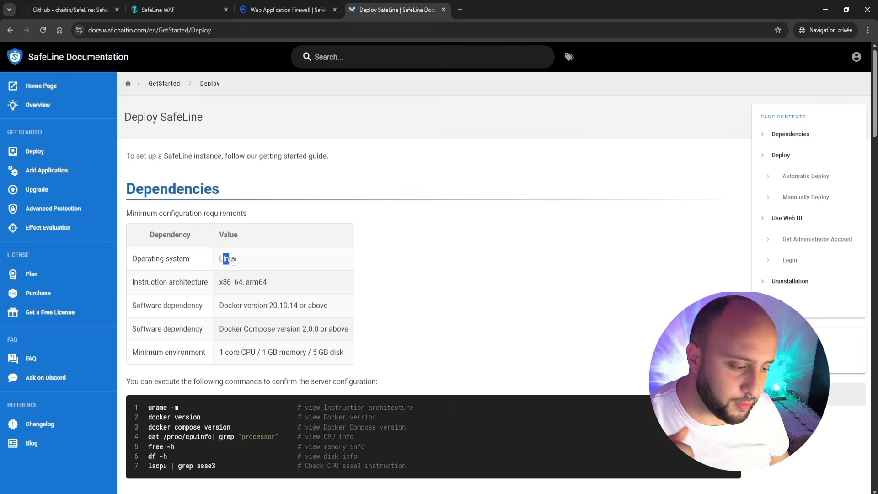
{"action": "triple_click", "coordinate": [257, 308]}
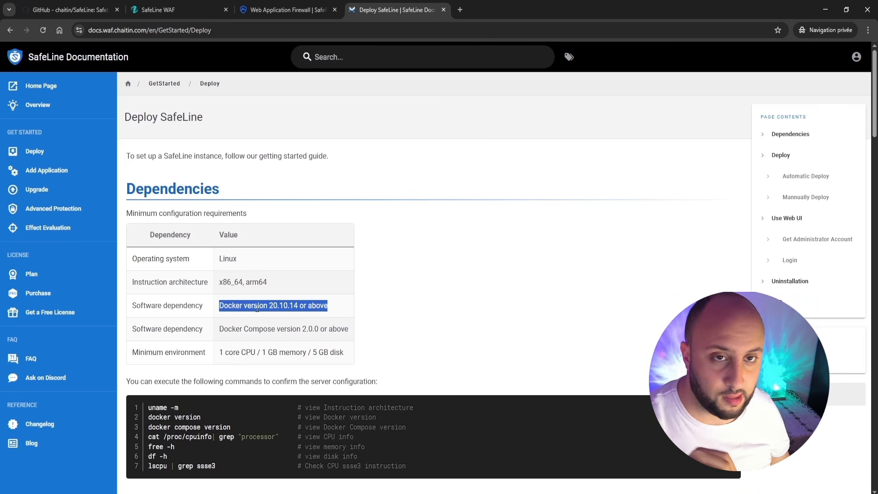
{"action": "triple_click", "coordinate": [278, 328]}
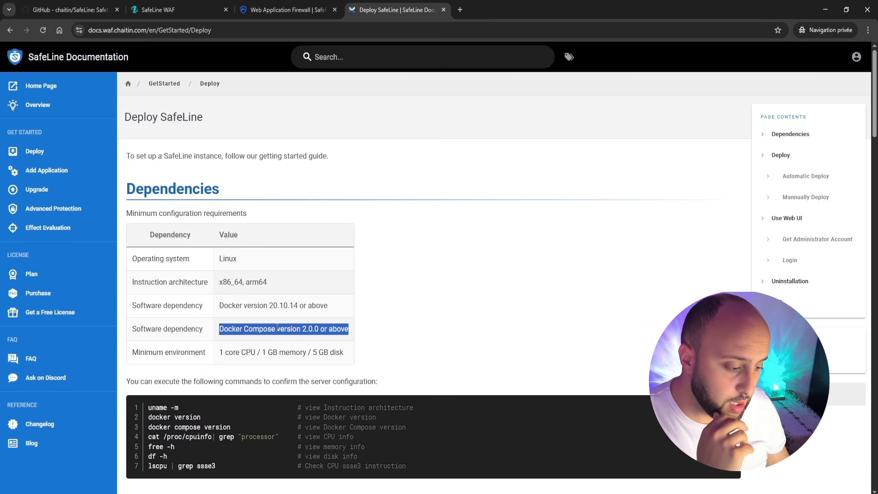
{"action": "scroll", "coordinate": [404, 304], "scroll_direction": "down", "scroll_amount": 3}
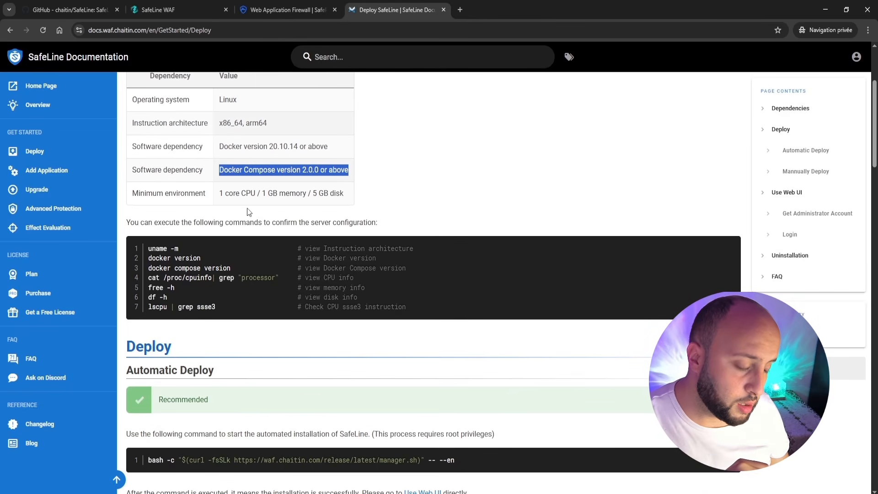
Note the minimum CPU, memory and disk requirements, then scroll down to the Automatic Deploy section.
{"action": "left_click_drag", "start_coordinate": [229, 194], "coordinate": [329, 196]}
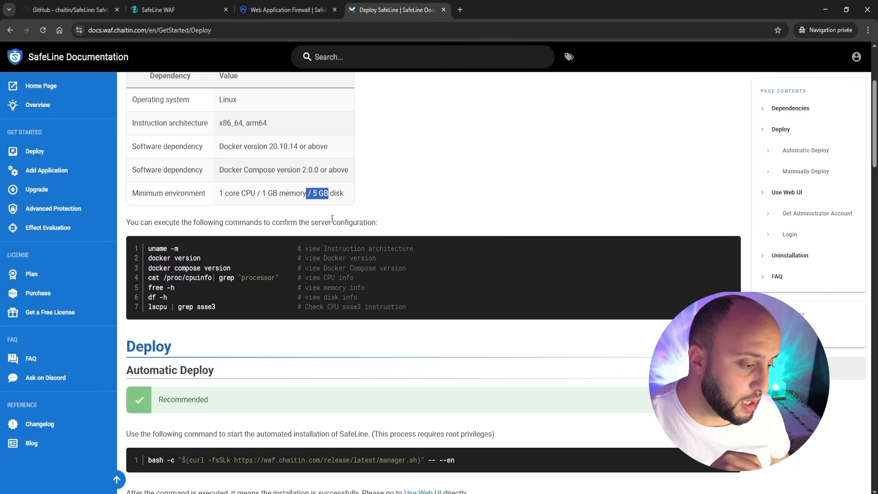
{"action": "scroll", "coordinate": [316, 226], "scroll_direction": "down", "scroll_amount": 2}
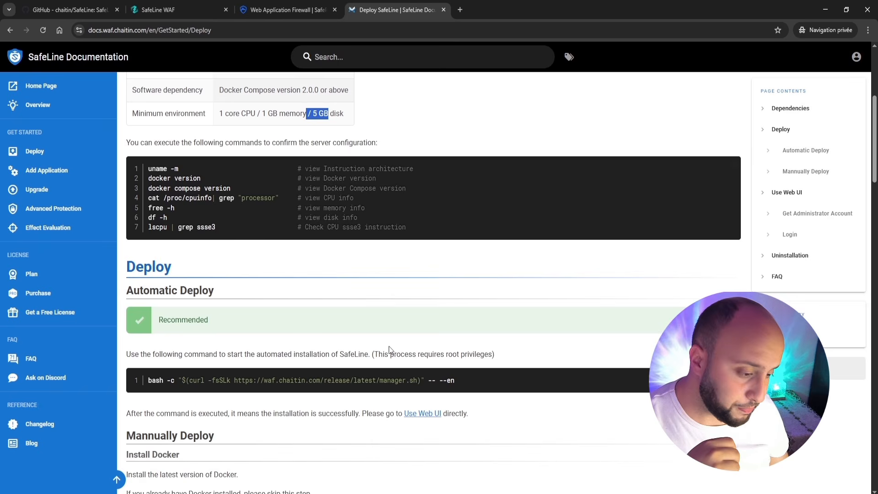
{"action": "scroll", "coordinate": [389, 350], "scroll_direction": "down", "scroll_amount": 2}
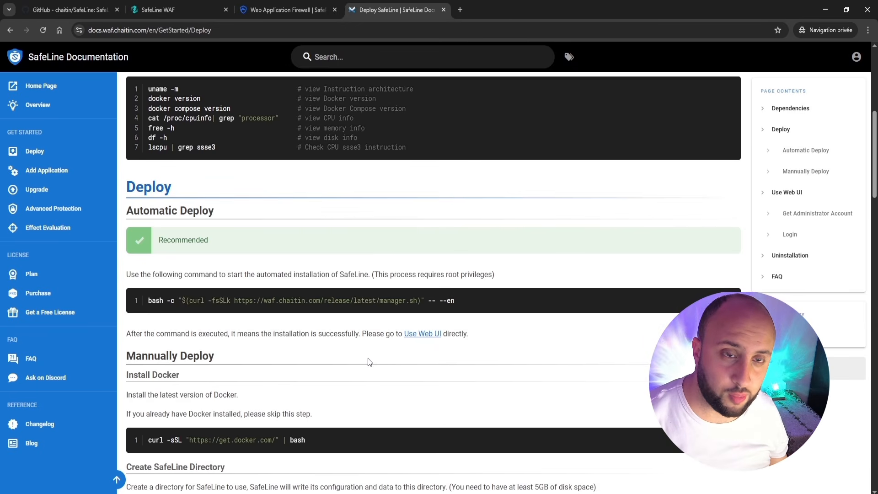
{"action": "scroll", "coordinate": [370, 361], "scroll_direction": "down", "scroll_amount": 2}
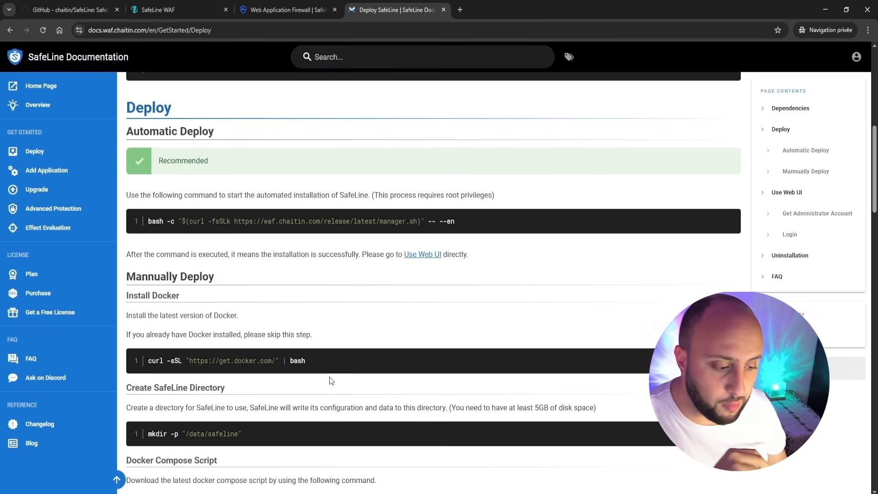
{"action": "scroll", "coordinate": [343, 375], "scroll_direction": "down", "scroll_amount": 2}
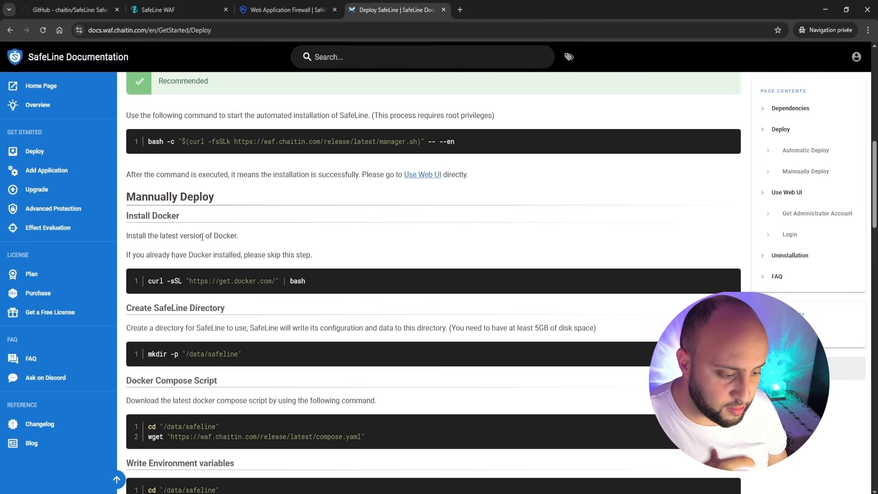
{"action": "scroll", "coordinate": [268, 325], "scroll_direction": "down", "scroll_amount": 2}
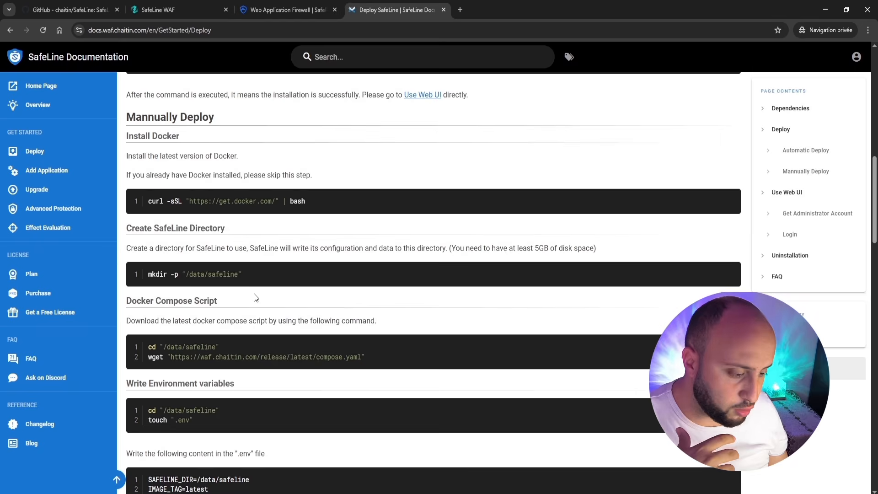
{"action": "scroll", "coordinate": [255, 298], "scroll_direction": "down", "scroll_amount": 6}
{"action": "scroll", "coordinate": [255, 298], "scroll_direction": "up", "scroll_amount": 5}
{"action": "scroll", "coordinate": [256, 298], "scroll_direction": "up", "scroll_amount": 10}
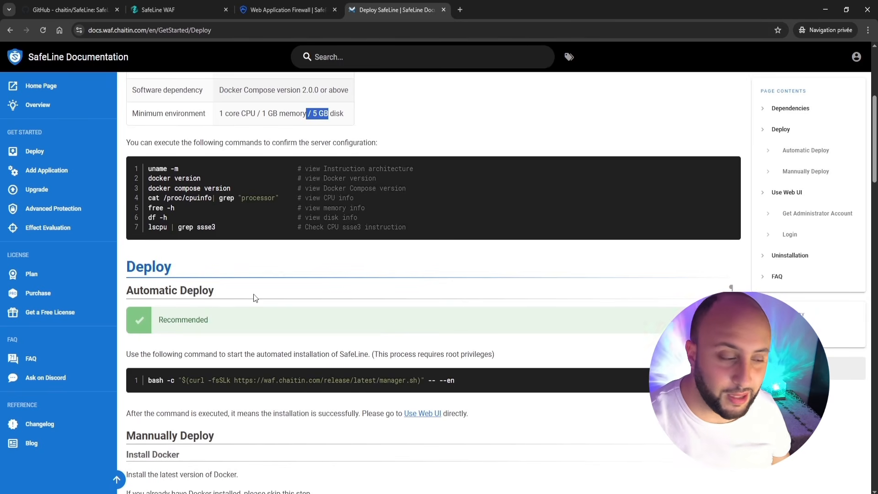
{"action": "scroll", "coordinate": [255, 297], "scroll_direction": "up", "scroll_amount": 6}
{"action": "scroll", "coordinate": [255, 297], "scroll_direction": "down", "scroll_amount": 8}
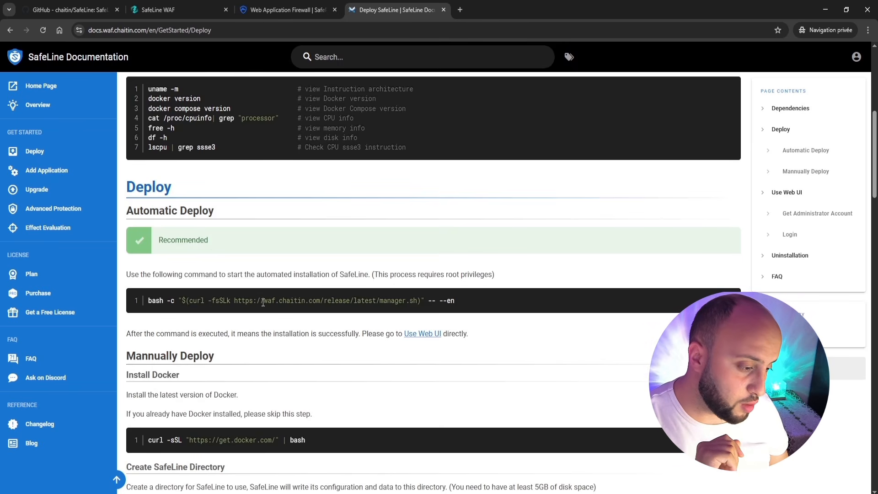
Copy the automatic deploy bash command and switch to the Ubuntu VM terminal in VMware Workstation.
{"action": "triple_click", "coordinate": [263, 302]}
{"action": "right_click", "coordinate": [278, 306]}
{"action": "left_click", "coordinate": [283, 316]}
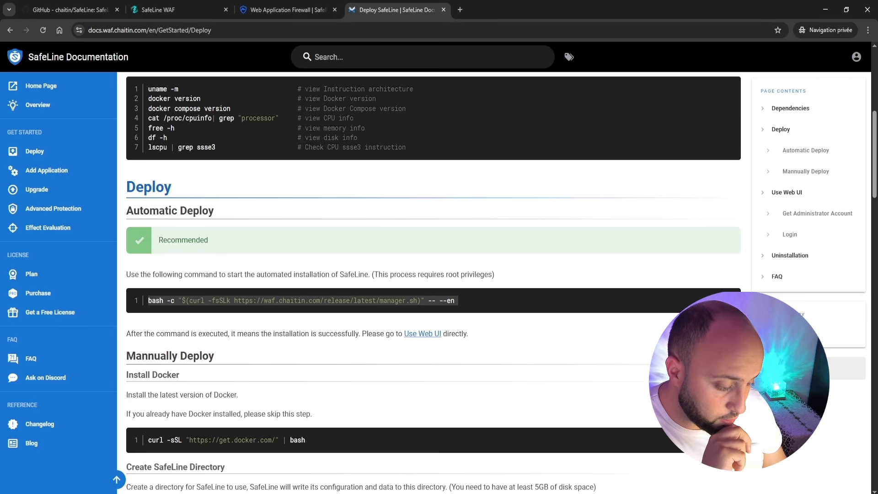
{"action": "mouse_move", "coordinate": [210, 492]}
{"action": "left_click", "coordinate": [210, 455]}
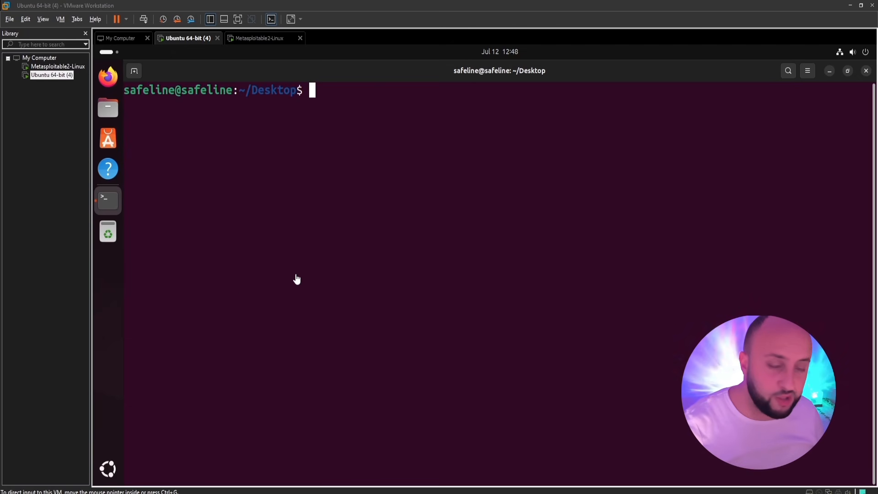
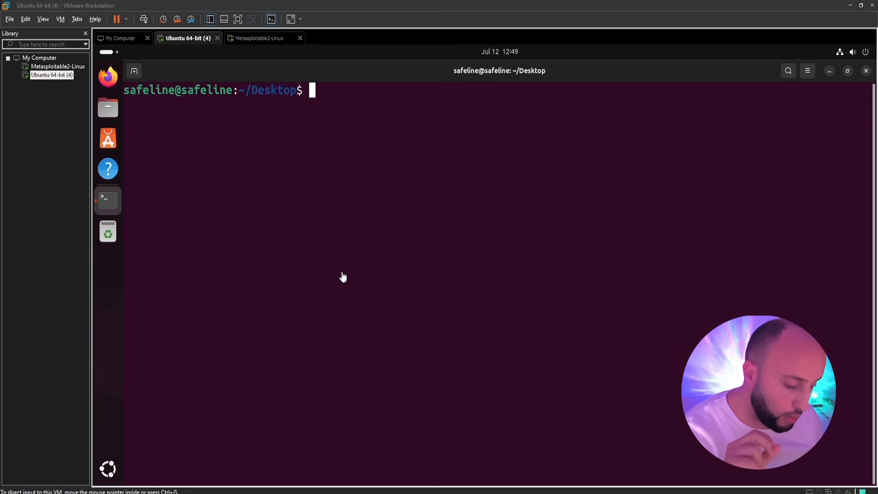
Copy the SafeLine automatic install command from the Deploy docs and paste it into the Ubuntu terminal.
{"action": "key", "text": "alt+Tab"}
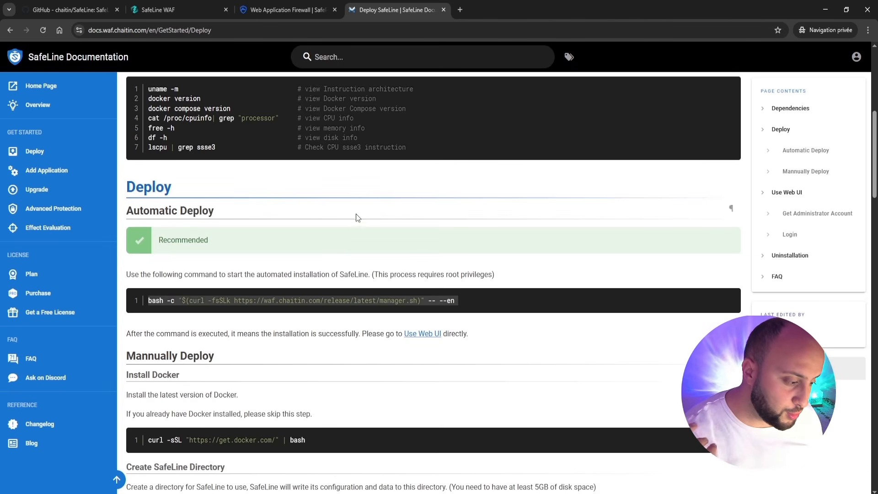
{"action": "right_click", "coordinate": [327, 298]}
{"action": "left_click", "coordinate": [342, 305]}
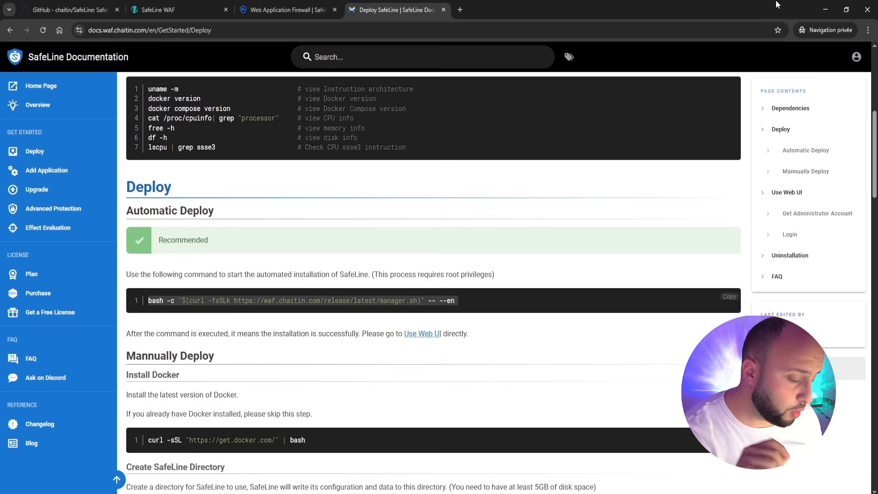
{"action": "left_click", "coordinate": [827, 8]}
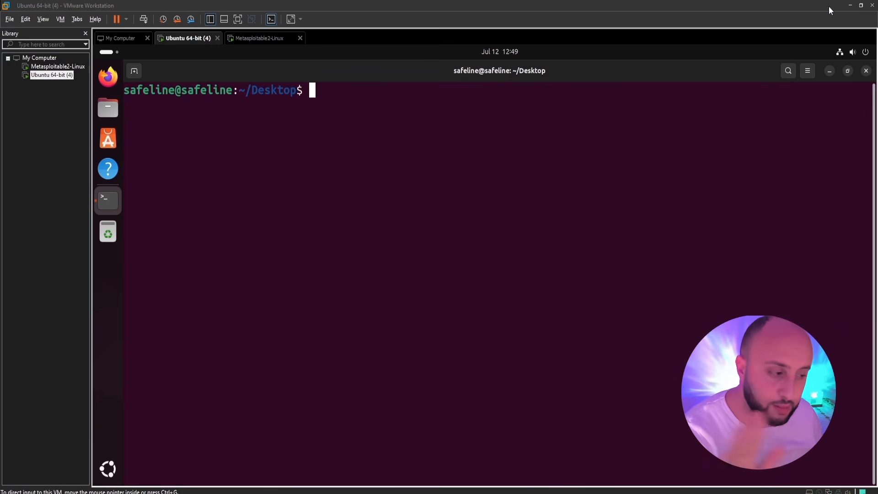
{"action": "right_click", "coordinate": [542, 138]}
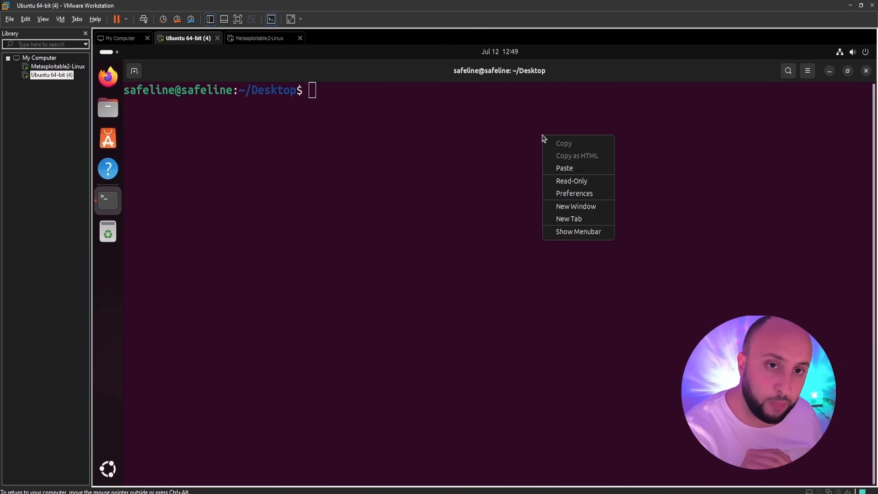
{"action": "left_click", "coordinate": [571, 169]}
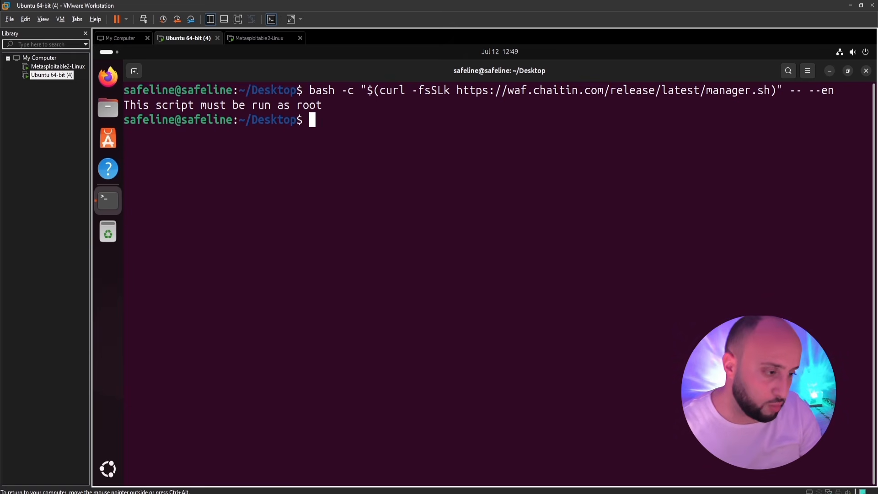
Become root with sudo su, rerun the install command and choose option 1 to install.
{"action": "type", "text": "sudo su"}
{"action": "key", "text": "Return"}
{"action": "key", "text": "Return"}
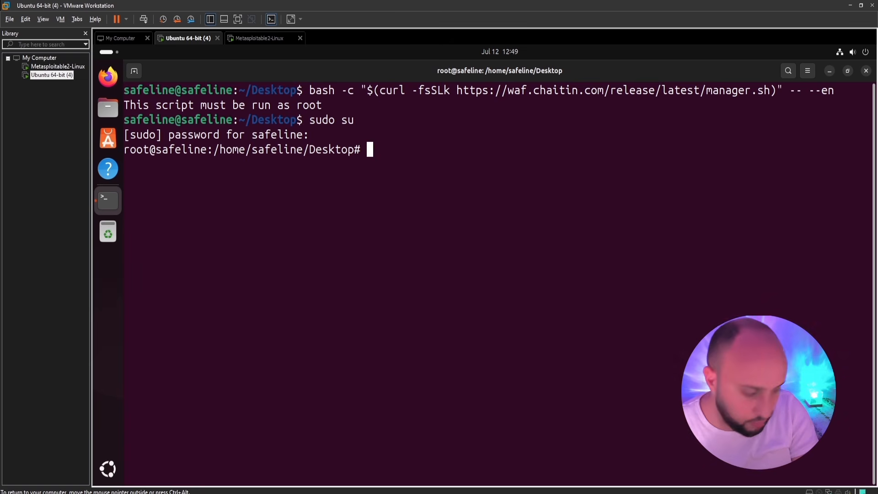
{"action": "key", "text": "ctrl+shift+v"}
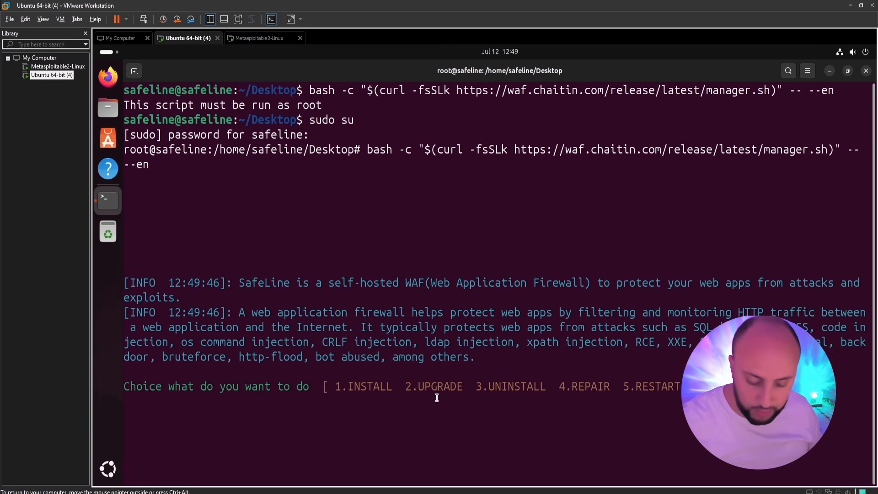
{"action": "type", "text": "1"}
{"action": "key", "text": "Return"}
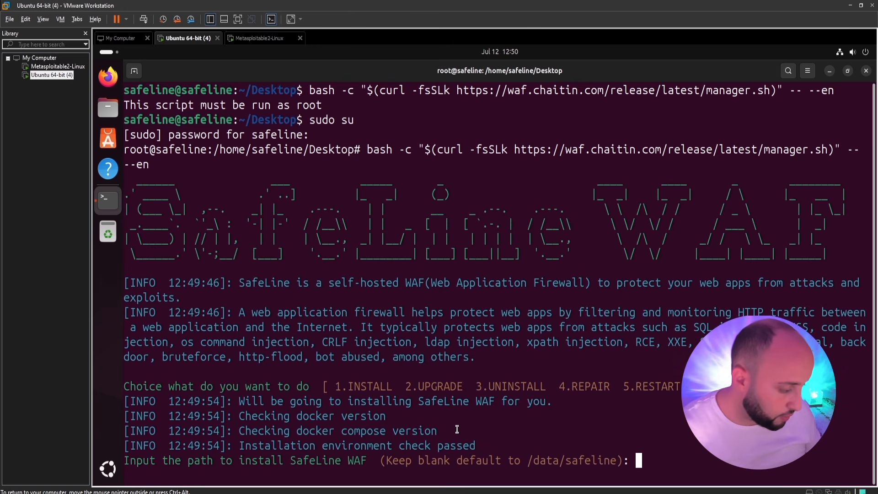
Accept the default /data/safeline install path and let SafeLine install.
{"action": "key", "text": "Return"}
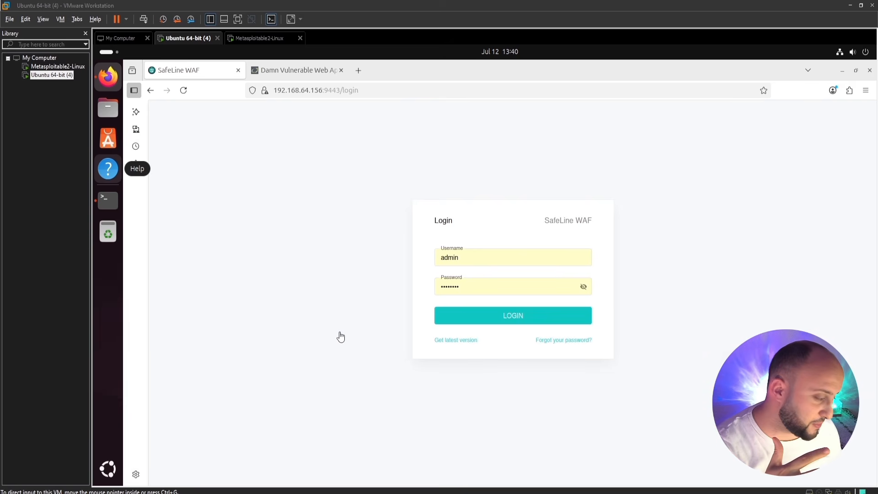
Run the docker exec safeline-mgt resetadmin command from the login page's password hint in a terminal.
{"action": "left_click", "coordinate": [557, 346]}
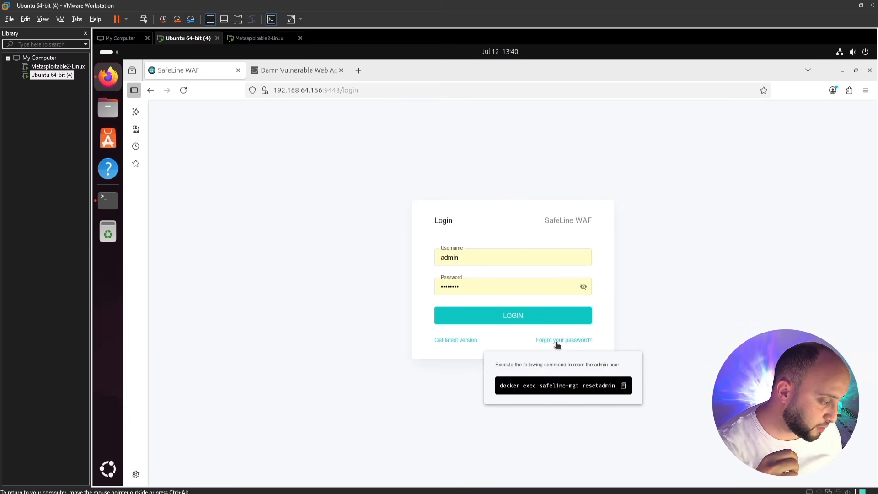
{"action": "left_click", "coordinate": [625, 387]}
{"action": "left_click", "coordinate": [118, 207]}
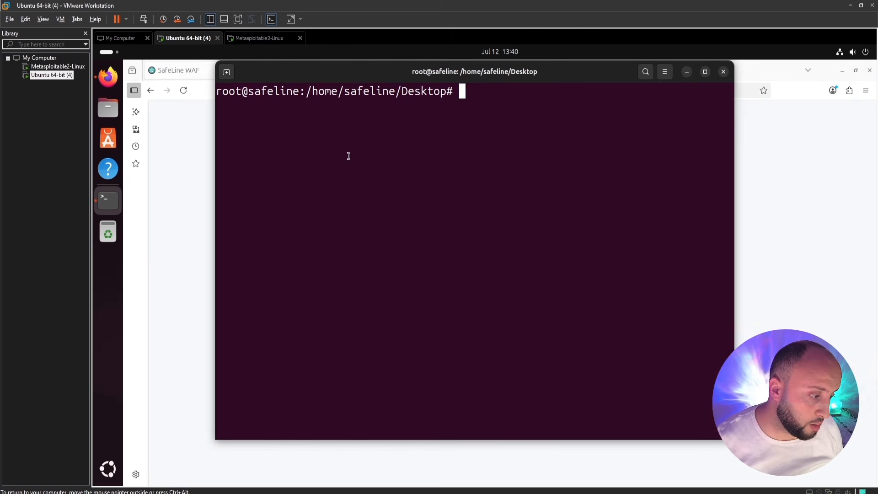
{"action": "right_click", "coordinate": [350, 155]}
{"action": "left_click", "coordinate": [382, 188]}
{"action": "key", "text": "Return"}
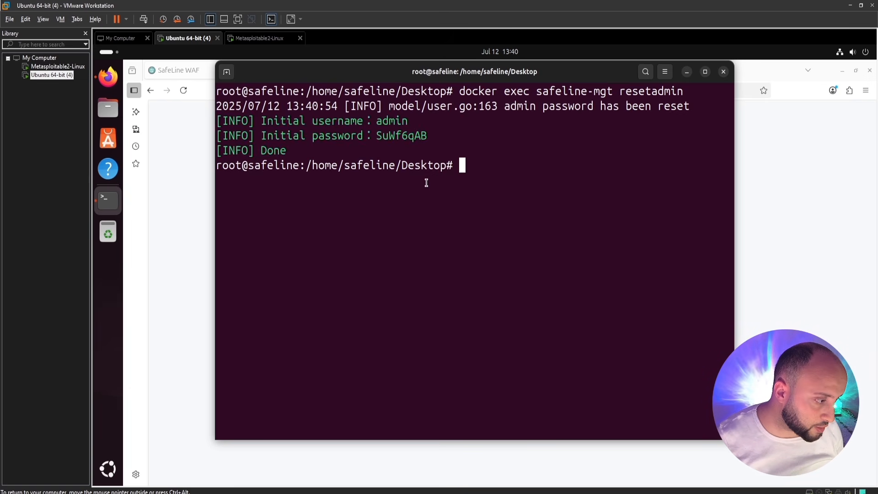
Copy the newly generated admin password and return to the SafeLine login page.
{"action": "double_click", "coordinate": [417, 136]}
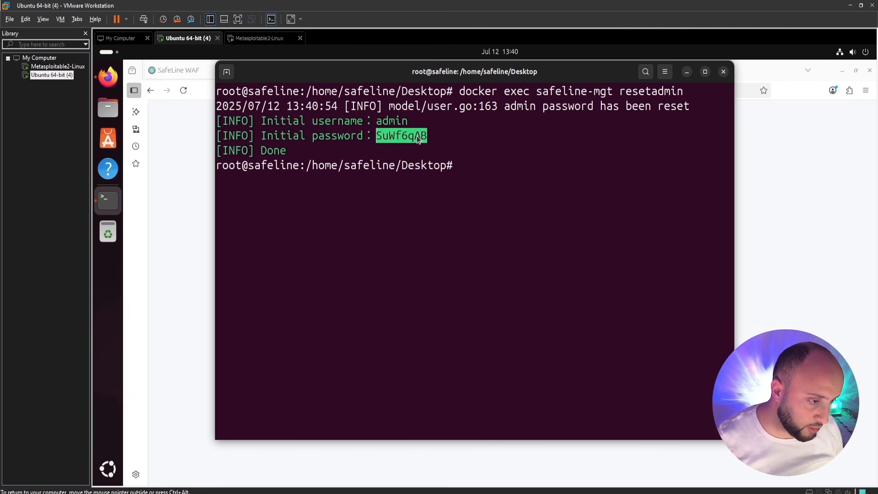
{"action": "right_click", "coordinate": [416, 136]}
{"action": "left_click", "coordinate": [434, 144]}
{"action": "left_click", "coordinate": [175, 187]}
Log in as admin with the new password and update Firefox's saved password.
{"action": "left_click", "coordinate": [466, 282]}
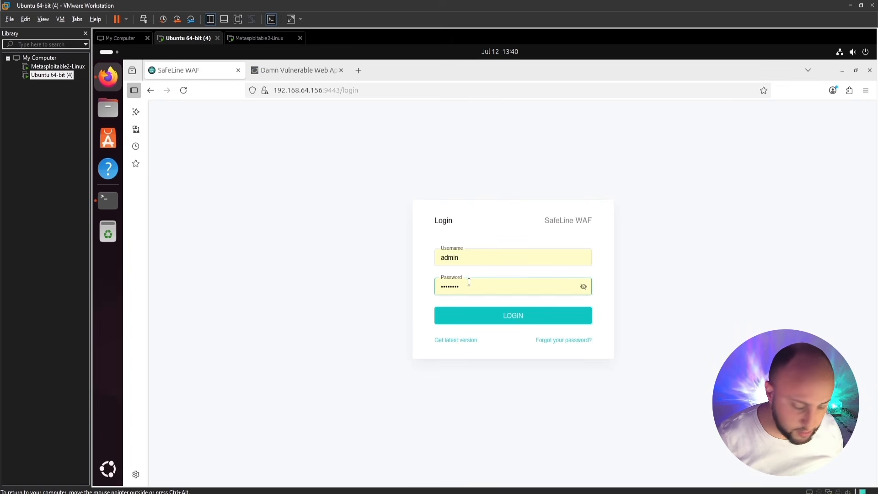
{"action": "key", "text": "ctrl+a"}
{"action": "key", "text": "ctrl+v"}
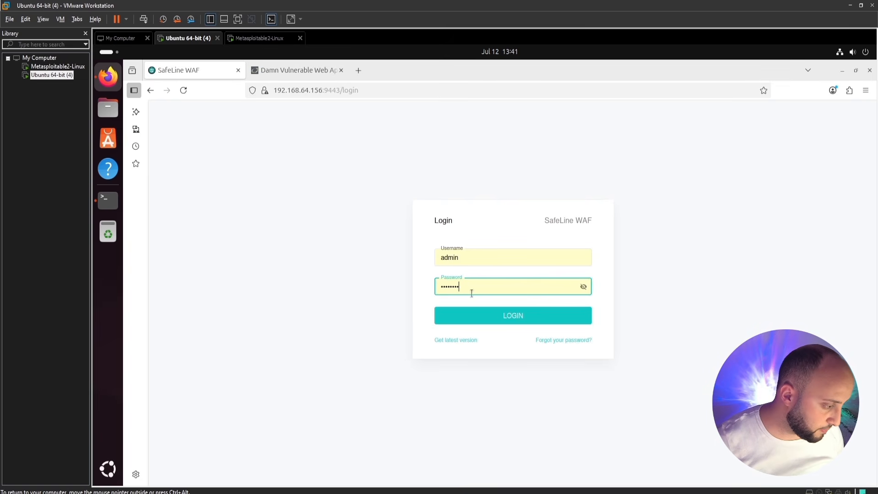
{"action": "left_click", "coordinate": [489, 316]}
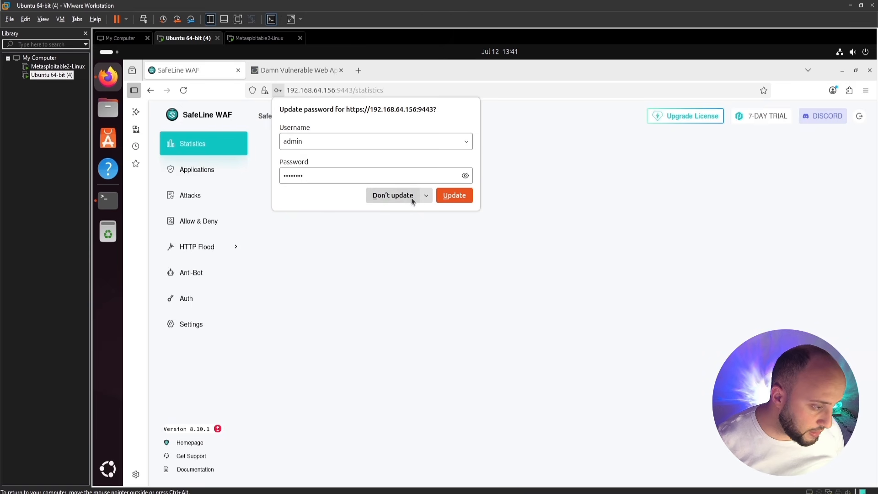
{"action": "left_click", "coordinate": [441, 196]}
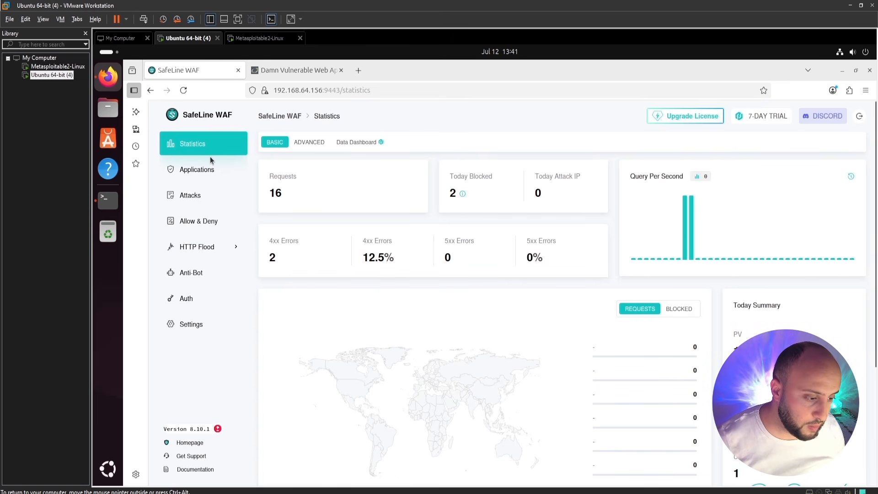
Browse the Applications, Attacks and Allow & Deny pages, then expand HTTP Flood to Rate Limiting.
{"action": "left_click", "coordinate": [205, 178]}
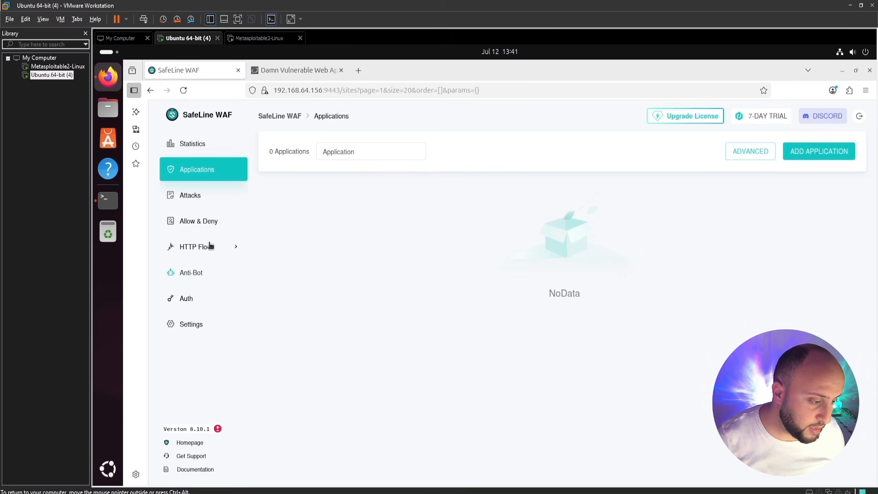
{"action": "left_click", "coordinate": [203, 198]}
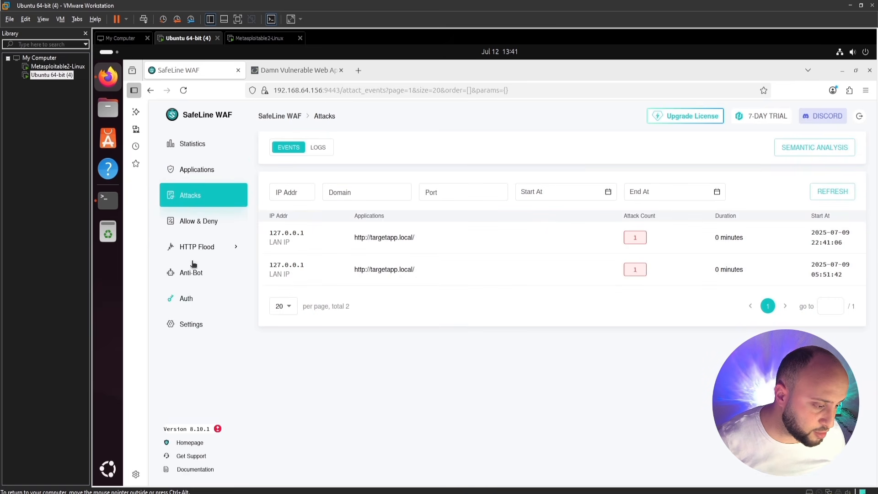
{"action": "left_click", "coordinate": [187, 222]}
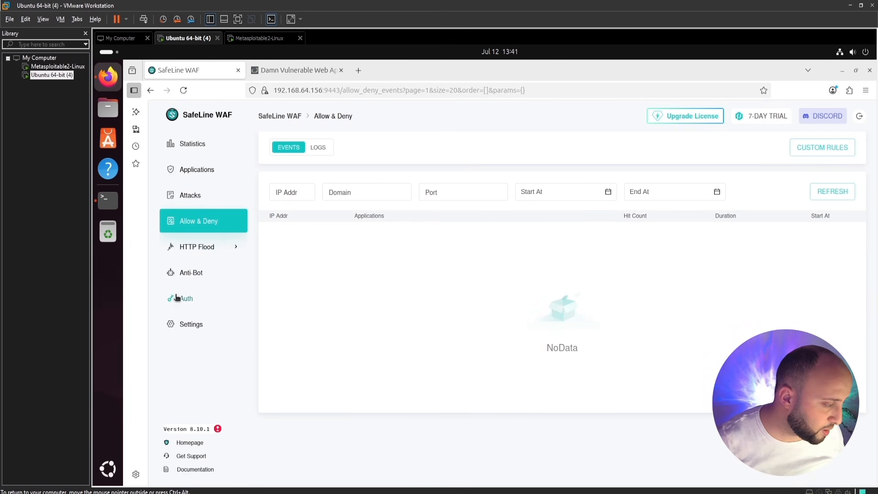
{"action": "left_click", "coordinate": [201, 248]}
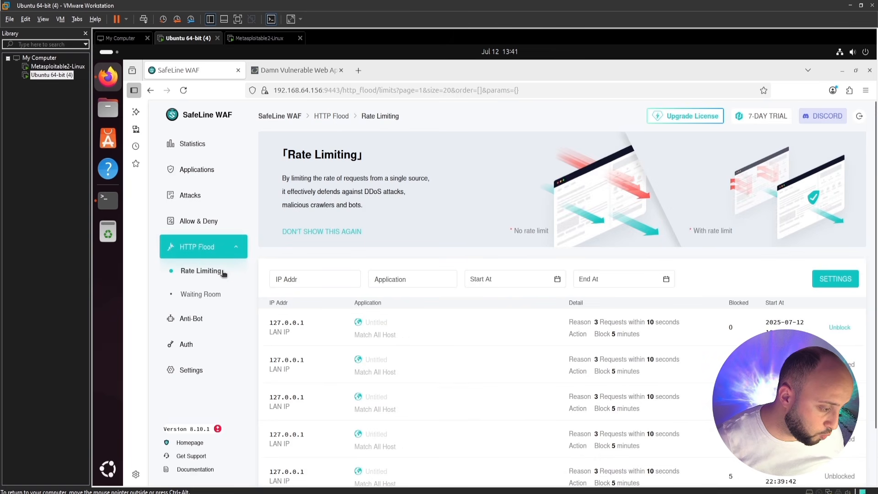
Browse Rate Limiting, Waiting Room, Anti-Bot and Auth, then return via Statistics to Applications.
{"action": "left_click", "coordinate": [207, 274]}
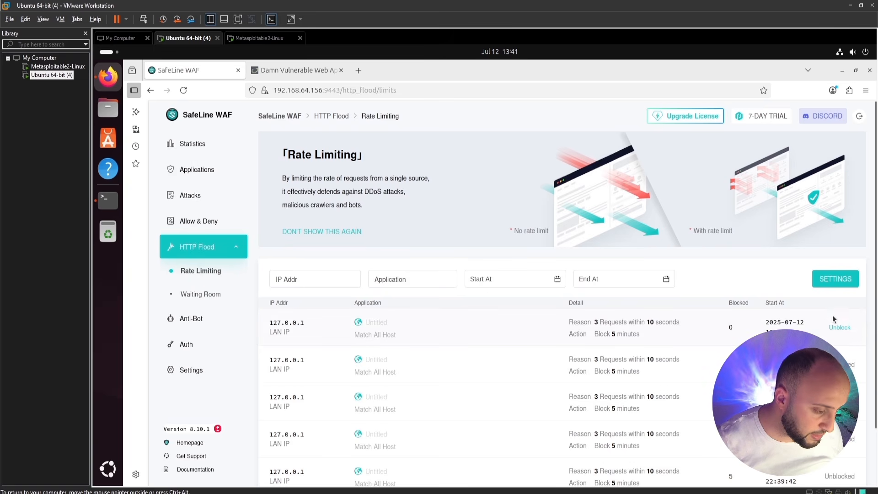
{"action": "left_click", "coordinate": [198, 293]}
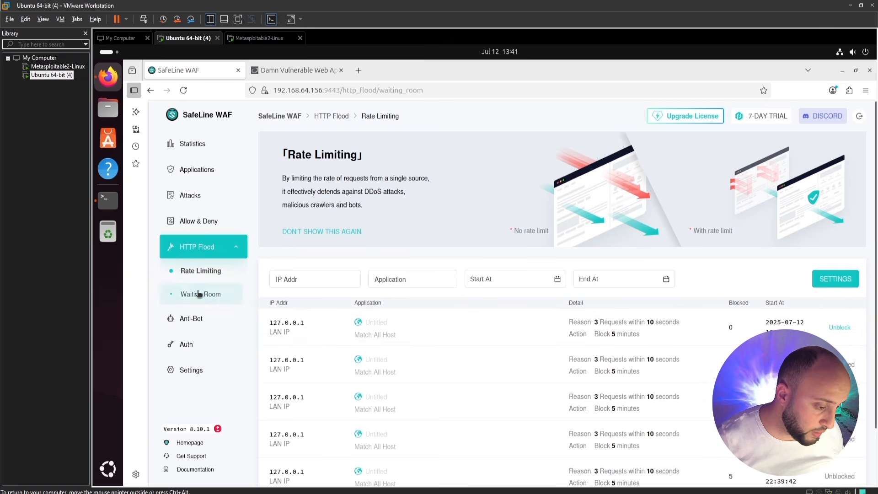
{"action": "left_click", "coordinate": [204, 322]}
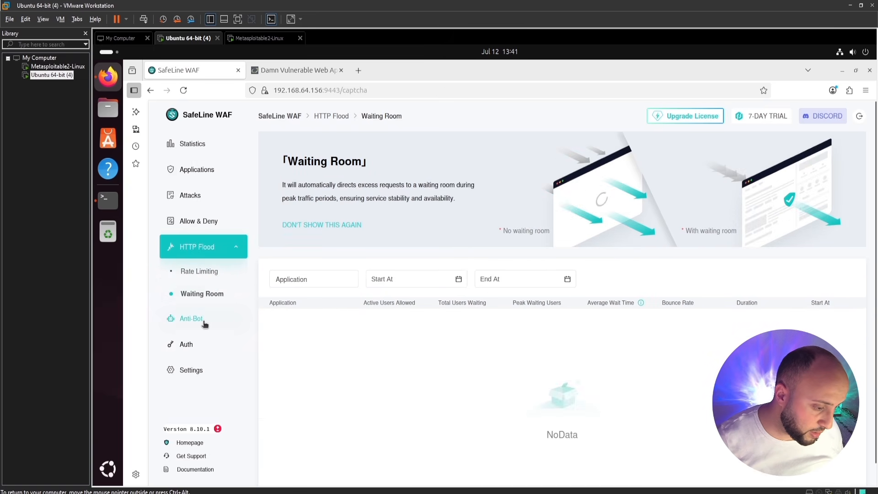
{"action": "left_click", "coordinate": [197, 299]}
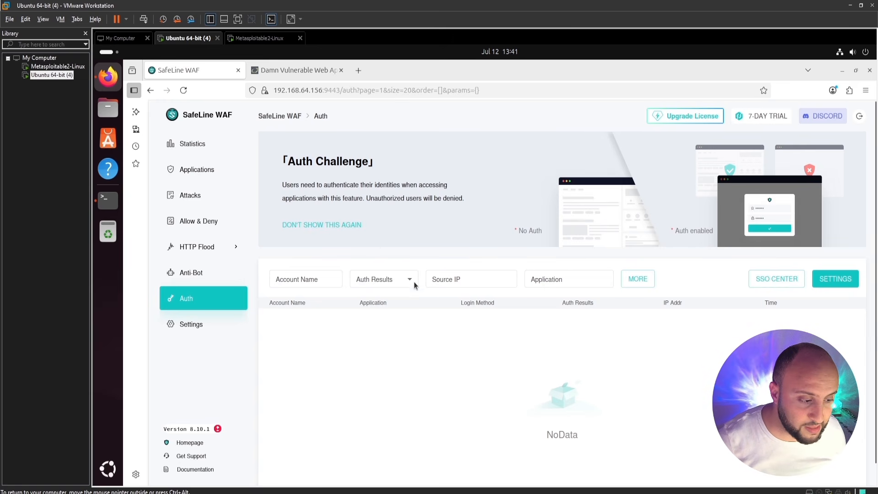
{"action": "left_click", "coordinate": [204, 145]}
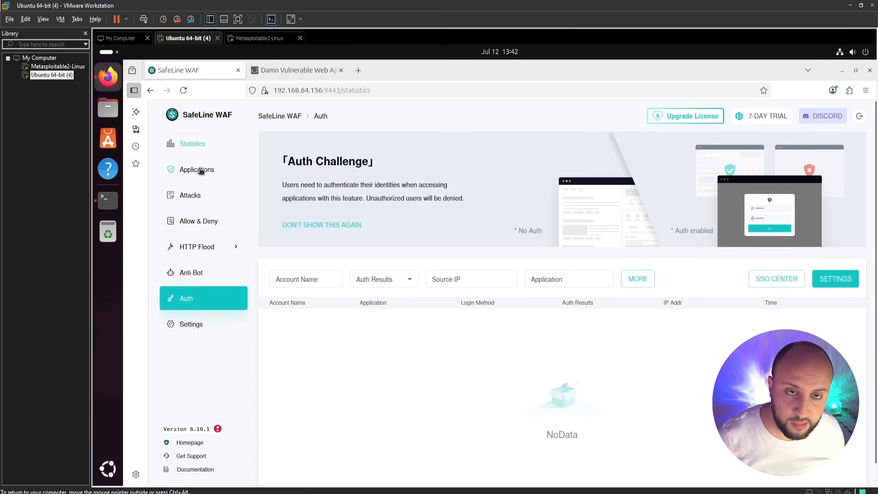
{"action": "left_click", "coordinate": [199, 171]}
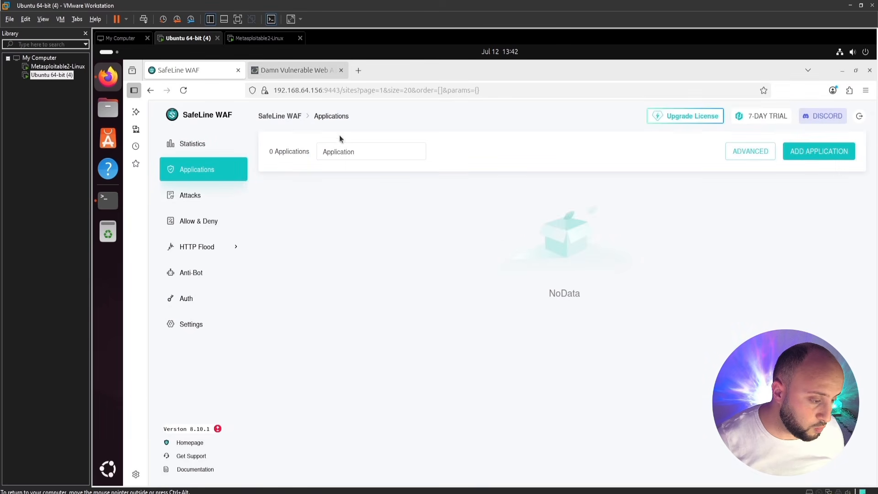
{"action": "left_click", "coordinate": [809, 157]}
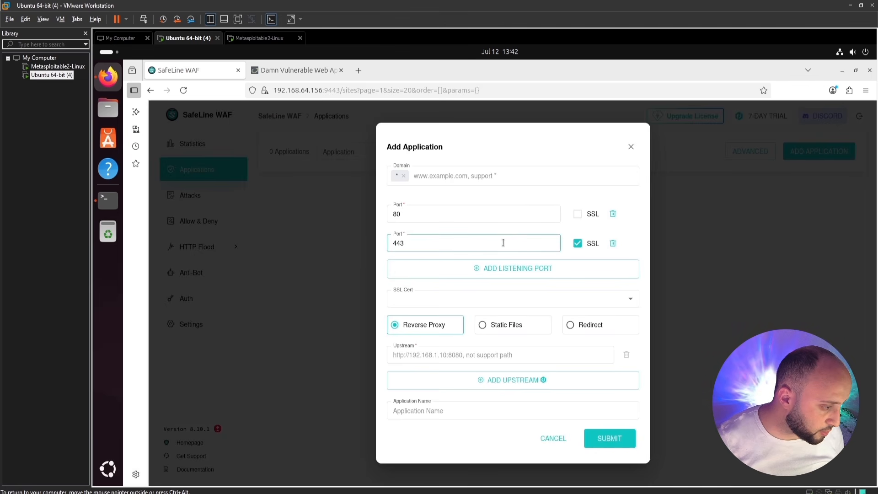
{"action": "left_click", "coordinate": [612, 242]}
{"action": "left_click", "coordinate": [458, 209]}
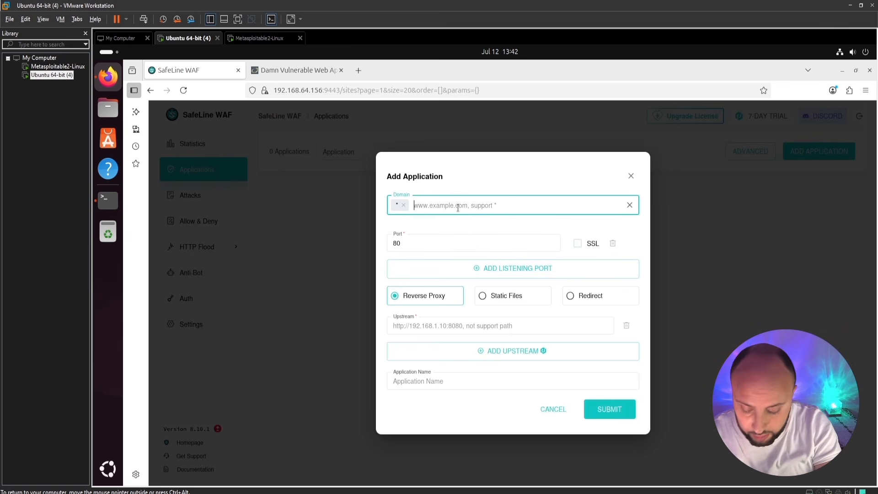
{"action": "type", "text": "target"}
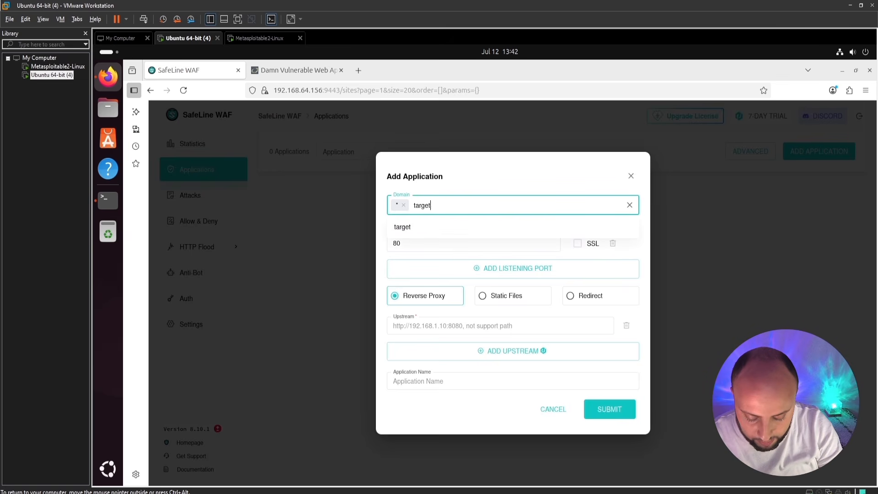
{"action": "type", "text": "app.local"}
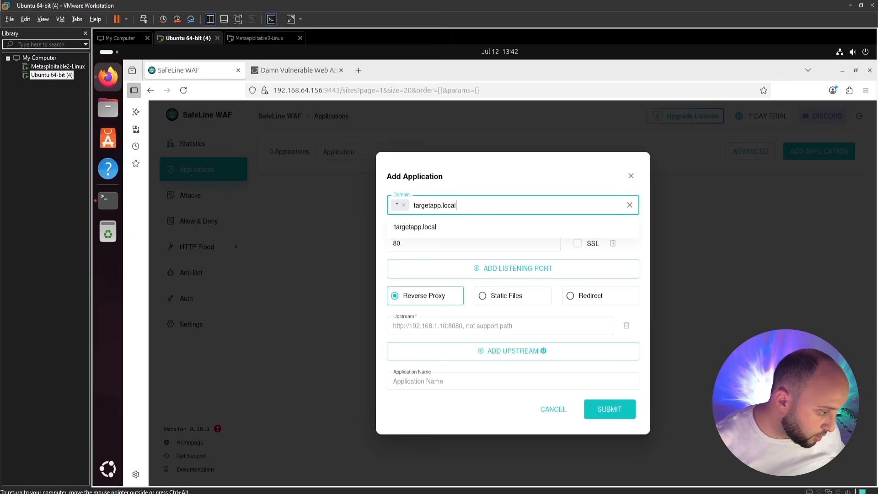
{"action": "key", "text": "Tab"}
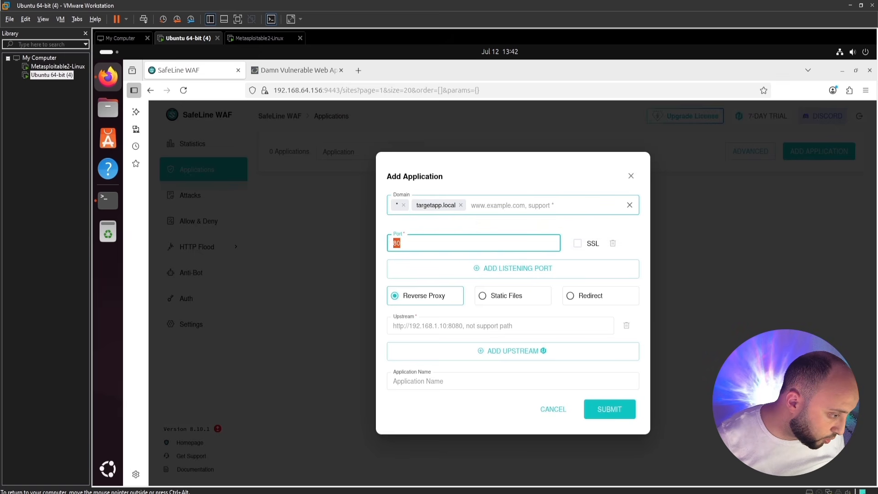
{"action": "left_click", "coordinate": [467, 239]}
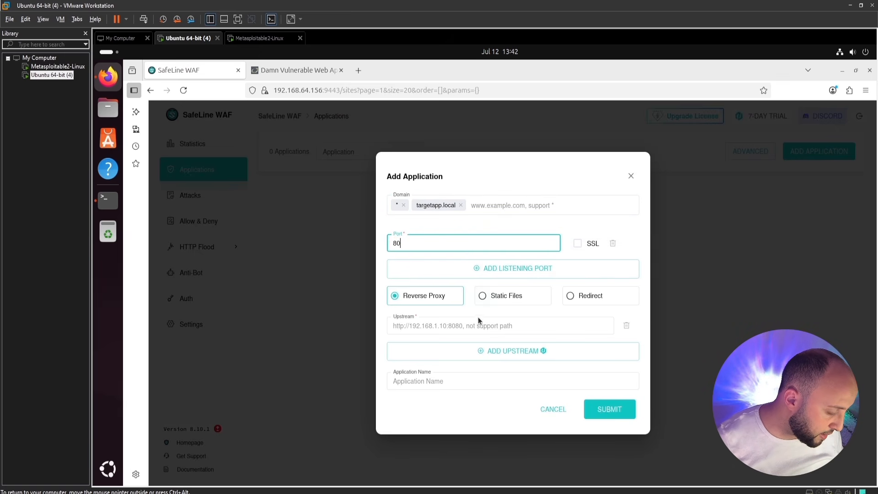
{"action": "left_click", "coordinate": [442, 325]}
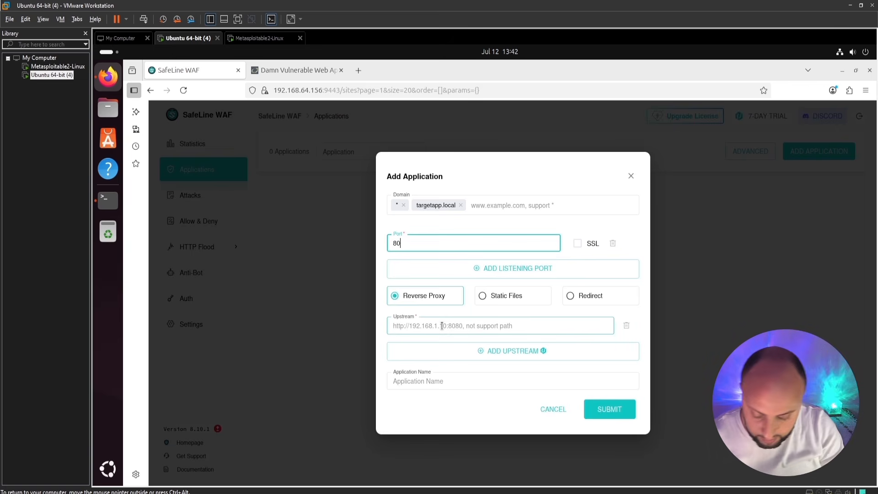
{"action": "type", "text": "http://192.168.64.155"}
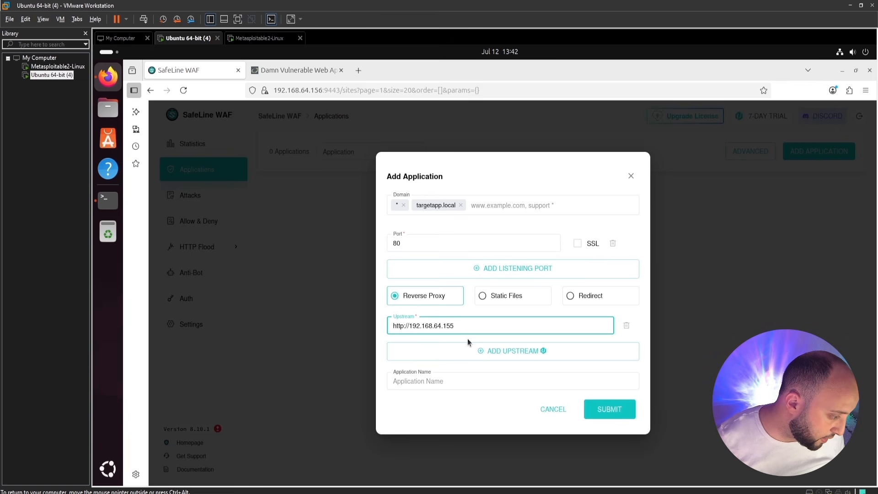
Submit the application and review the Metasploitable2 - Linux detail page's settings.
{"action": "left_click", "coordinate": [607, 414]}
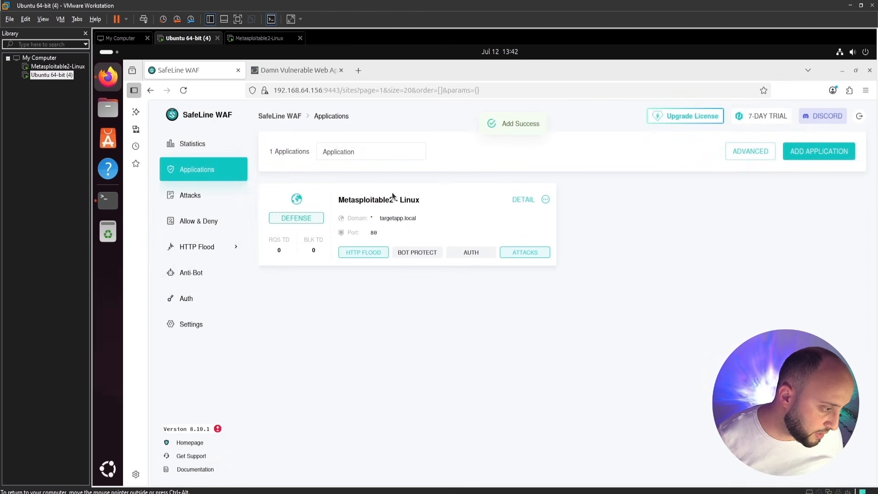
{"action": "left_click_drag", "start_coordinate": [346, 197], "coordinate": [412, 190]}
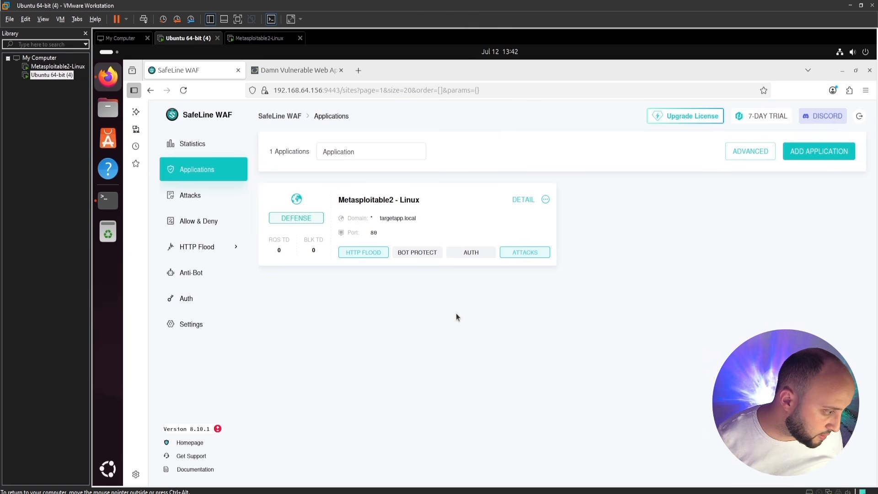
{"action": "left_click", "coordinate": [524, 201]}
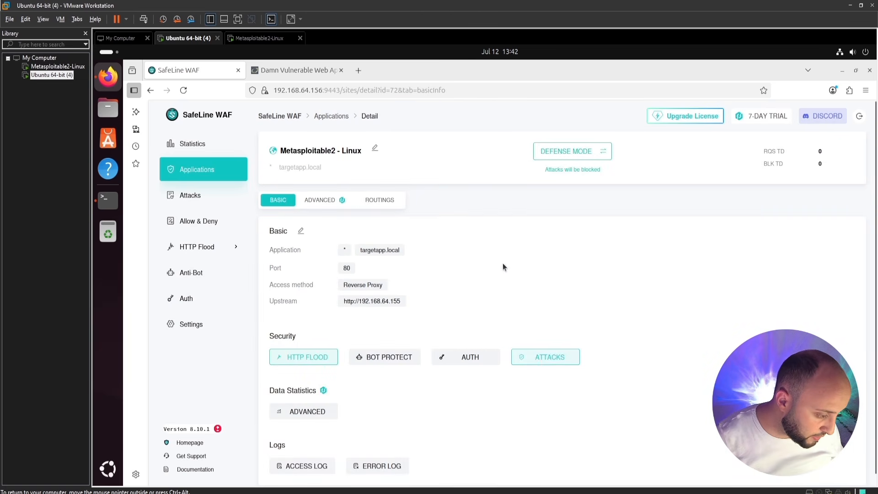
{"action": "scroll", "coordinate": [486, 292], "scroll_direction": "down", "scroll_amount": 1}
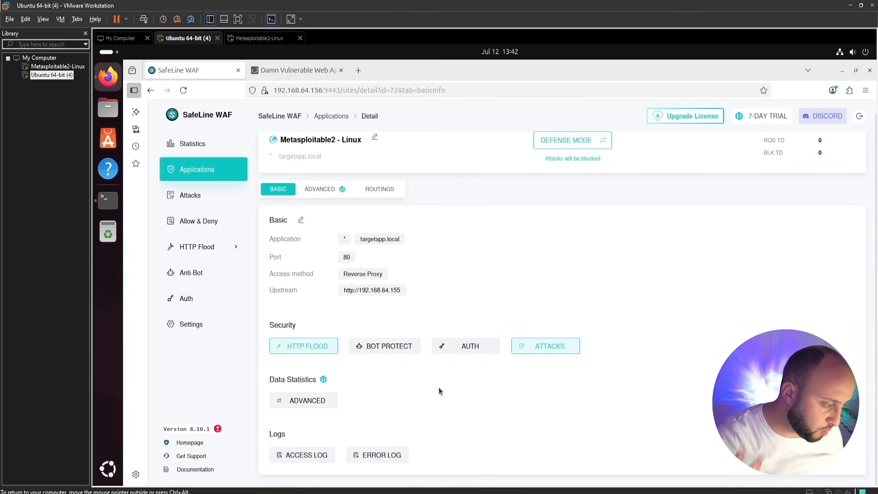
{"action": "scroll", "coordinate": [320, 201], "scroll_direction": "up", "scroll_amount": 1}
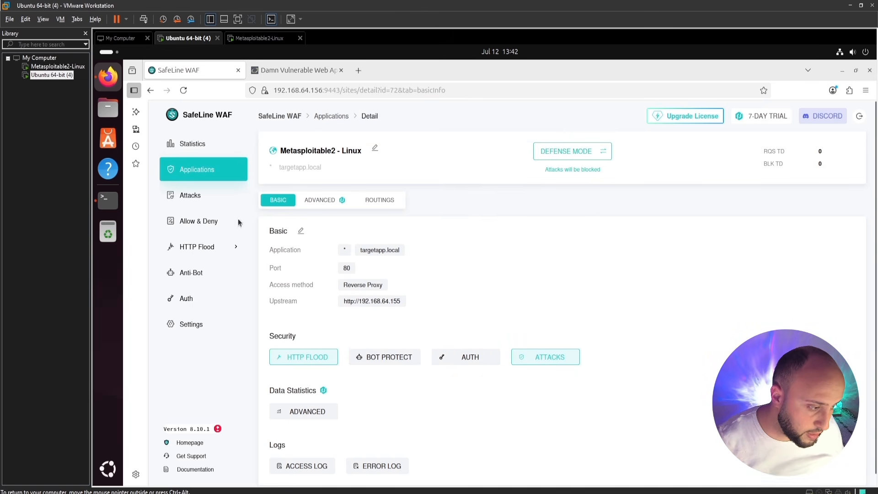
{"action": "left_click", "coordinate": [114, 207]}
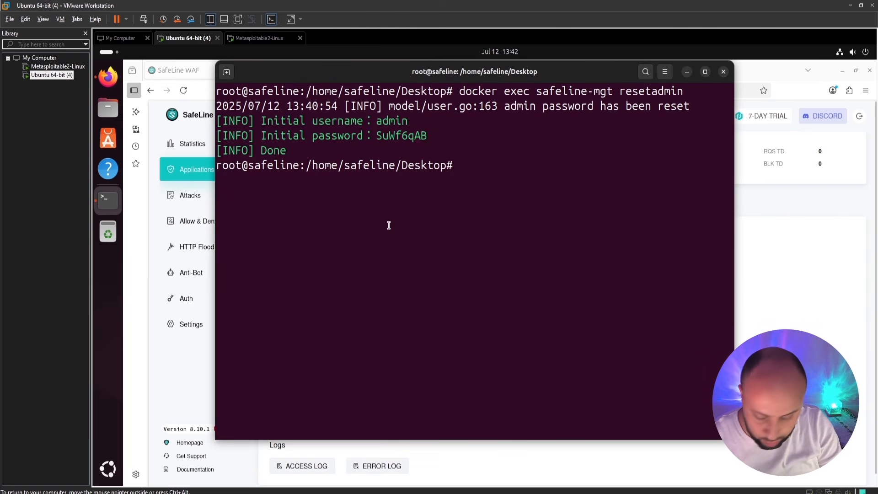
{"action": "key", "text": "ctrl+l"}
{"action": "type", "text": "n"}
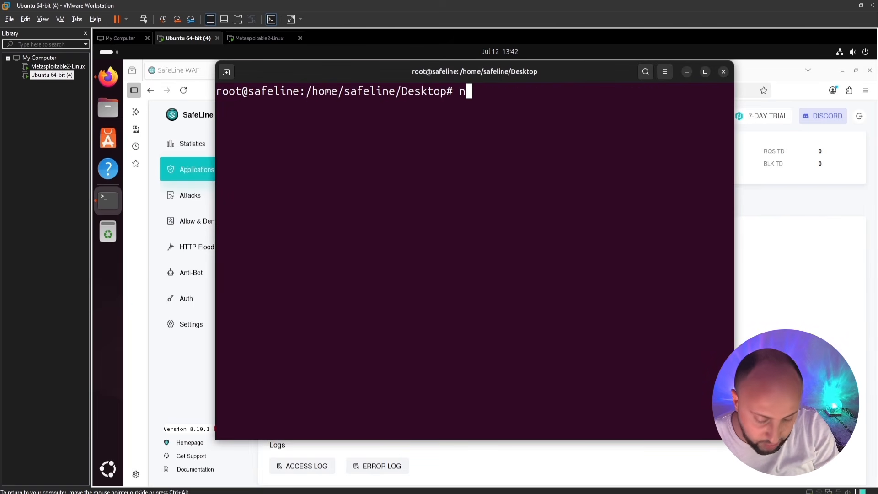
{"action": "type", "text": "ano"}
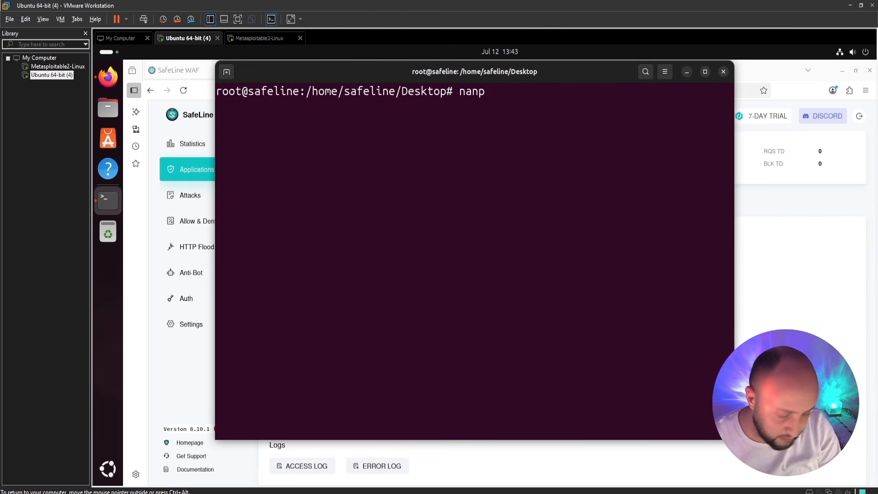
{"action": "type", "text": "et"}
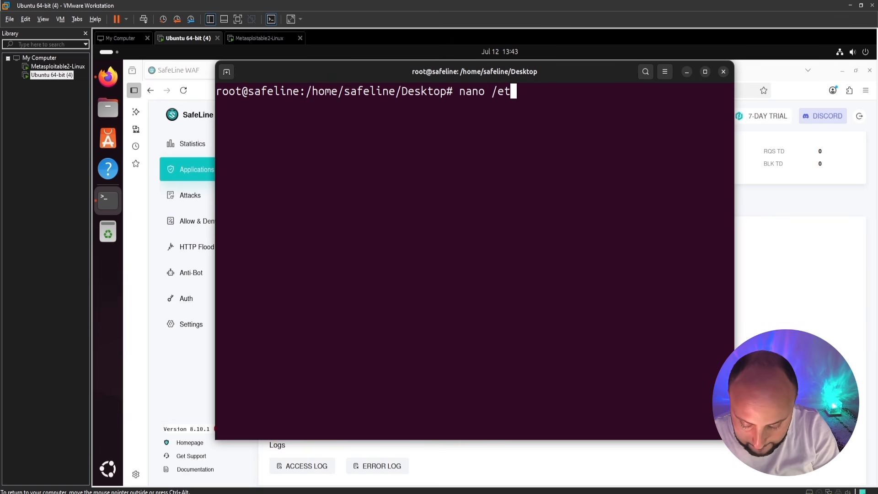
{"action": "type", "text": "c/hostst"}
{"action": "key", "text": "Return"}
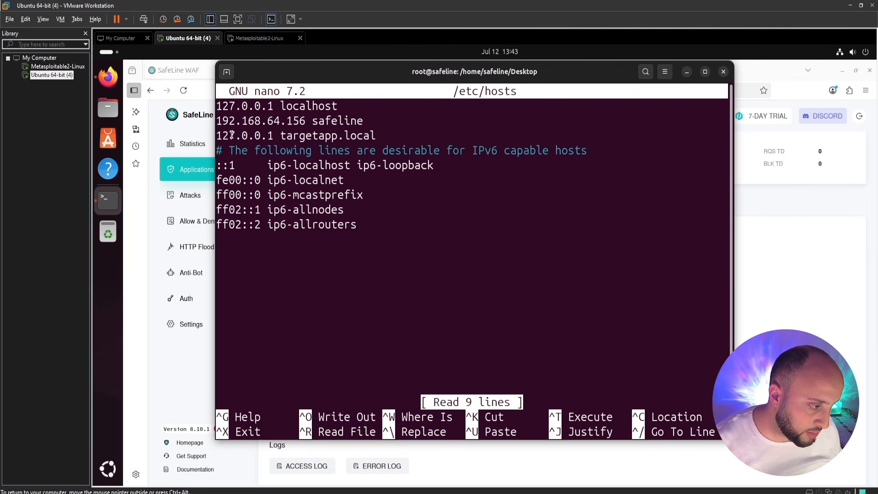
{"action": "left_click_drag", "start_coordinate": [223, 136], "coordinate": [372, 136]}
{"action": "left_click", "coordinate": [375, 137]}
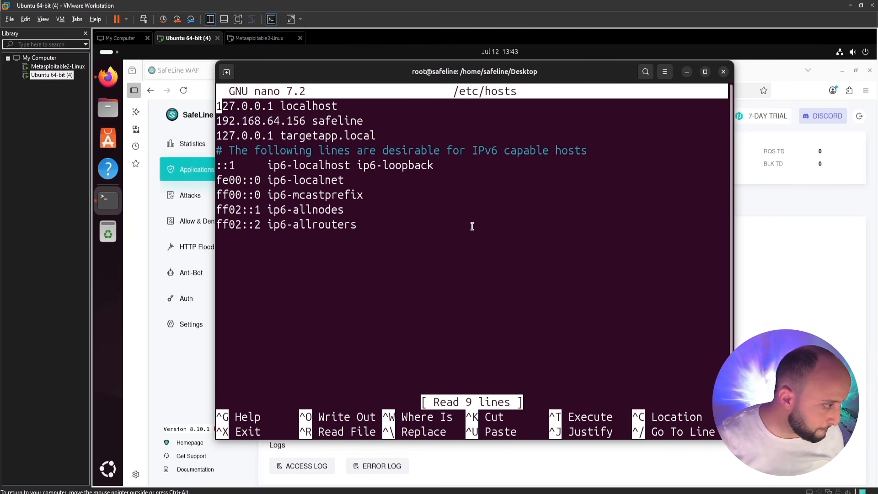
{"action": "key", "text": "ctrl+x"}
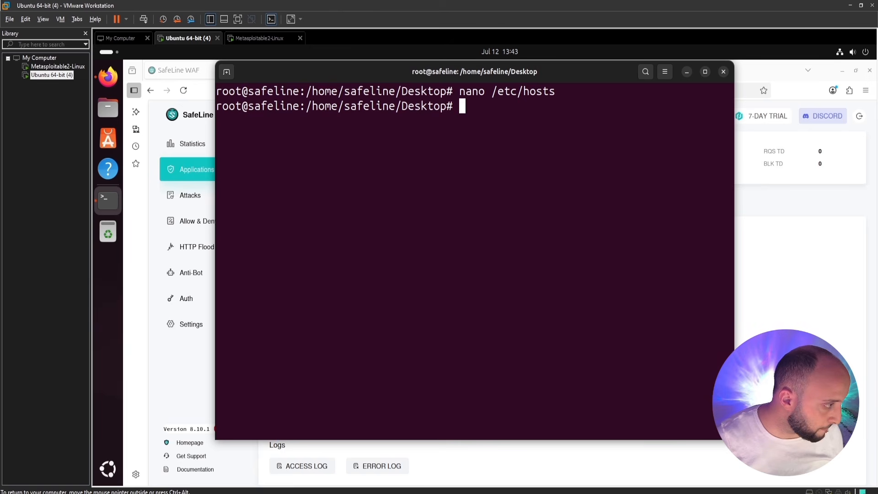
{"action": "left_click", "coordinate": [687, 72]}
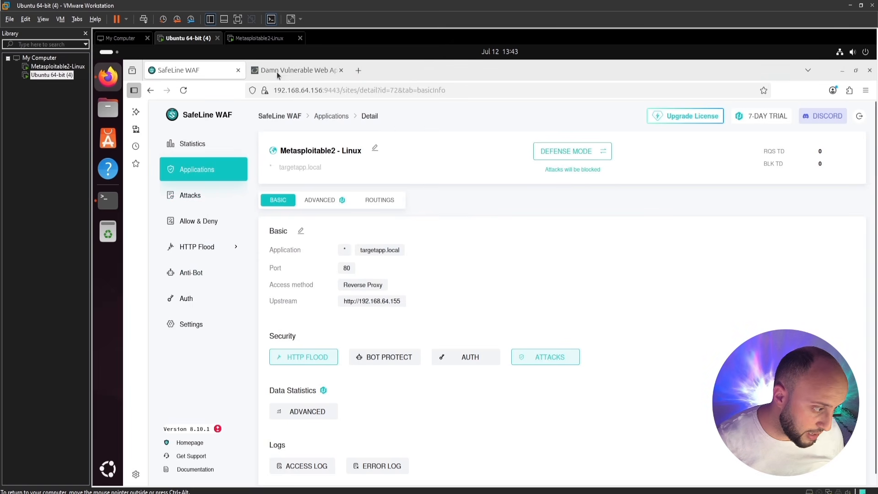
In the DVWA tab, set the security level to low and open the SQL Injection page.
{"action": "left_click", "coordinate": [290, 72]}
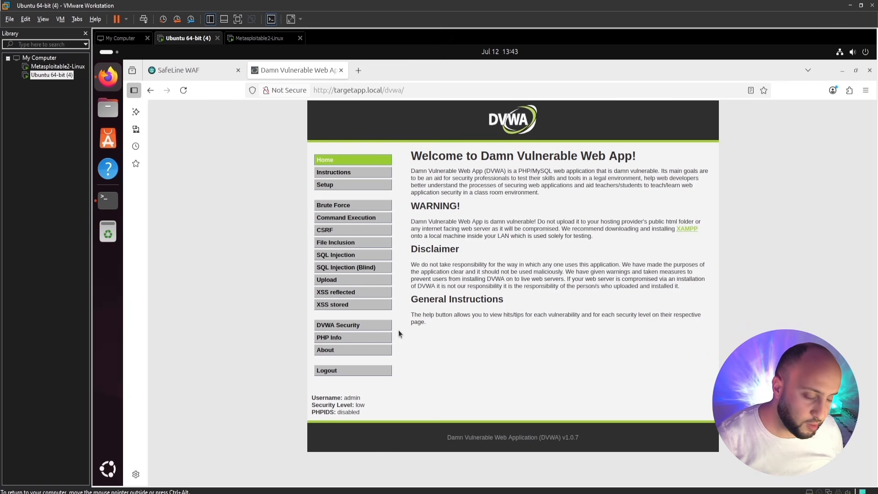
{"action": "left_click", "coordinate": [354, 328]}
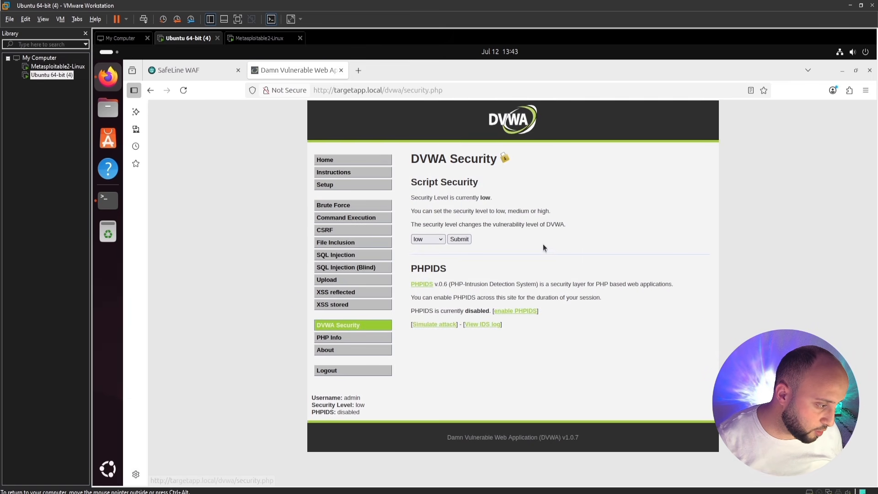
{"action": "left_click", "coordinate": [460, 238]}
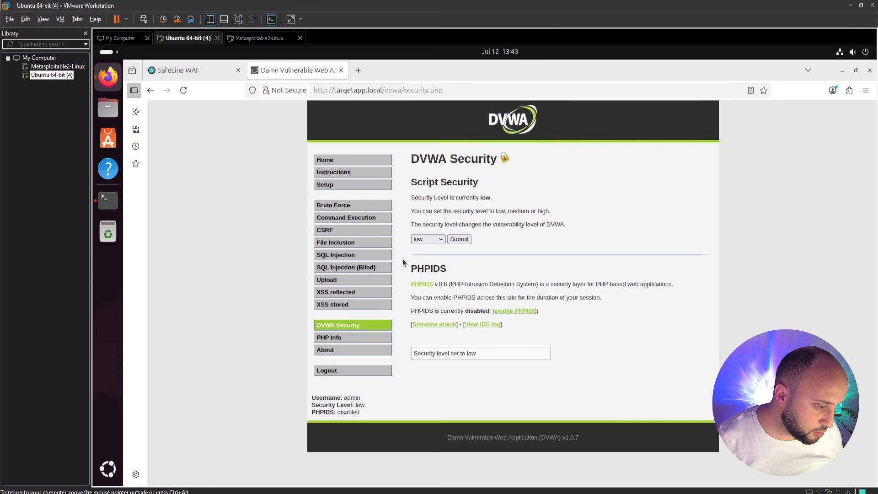
{"action": "left_click", "coordinate": [346, 254]}
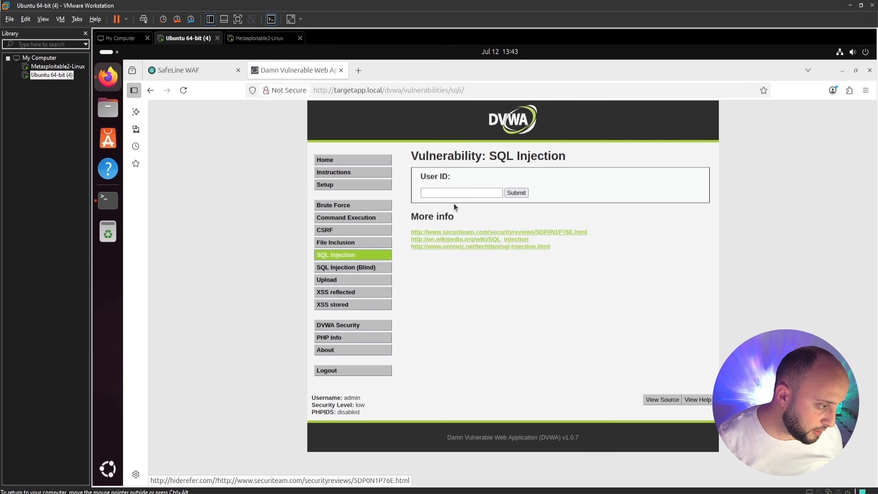
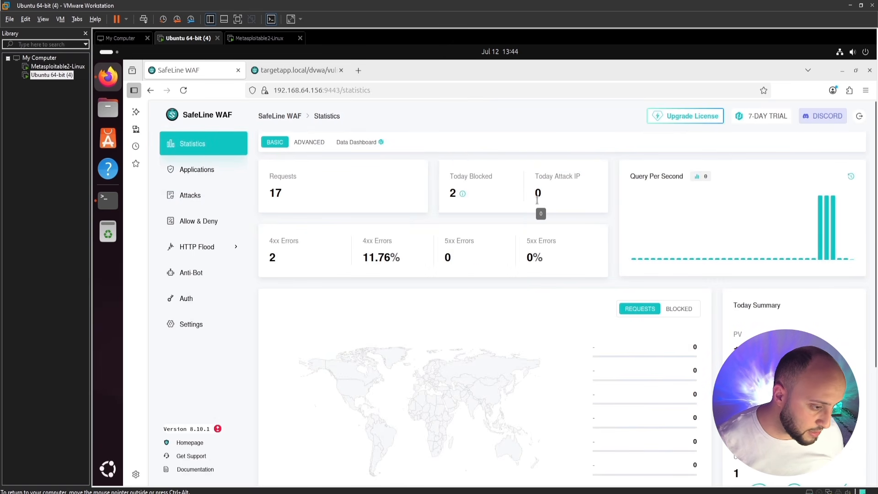
{"action": "left_click", "coordinate": [194, 199]}
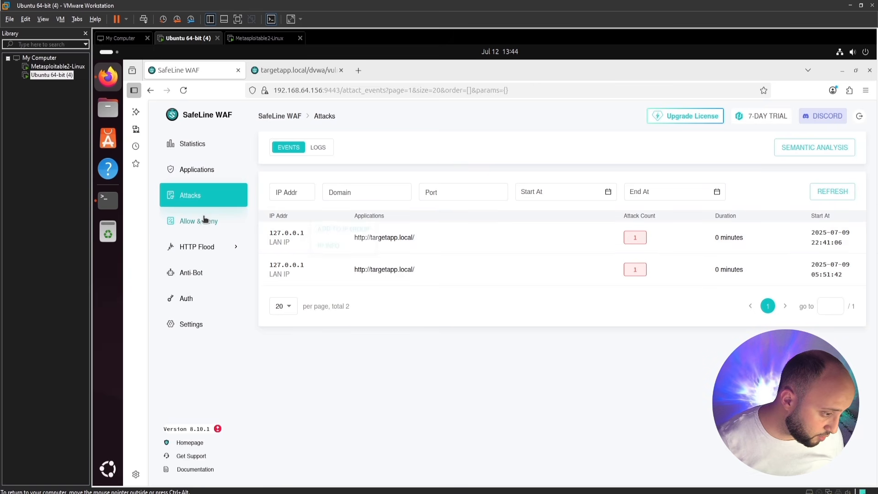
{"action": "mouse_move", "coordinate": [288, 235]}
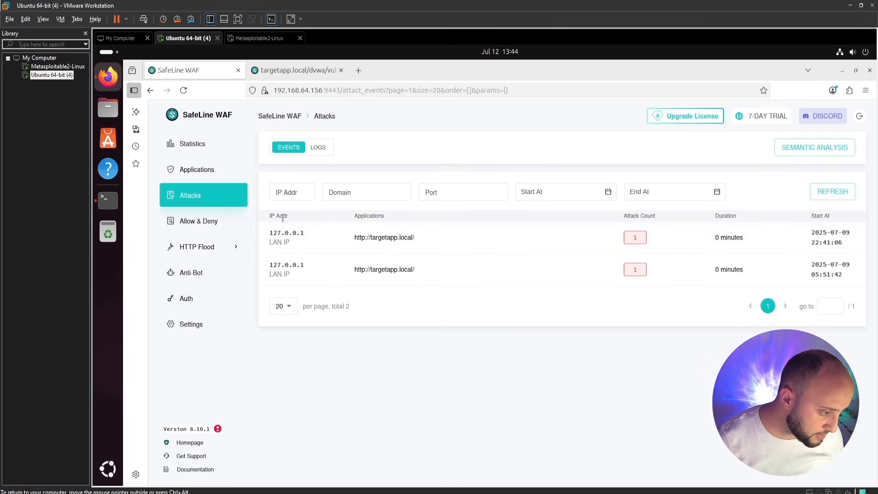
Look up 127.0.0.1's reputation (clean, reserved loopback), then return to the WAF Attacks page.
{"action": "left_click", "coordinate": [333, 247]}
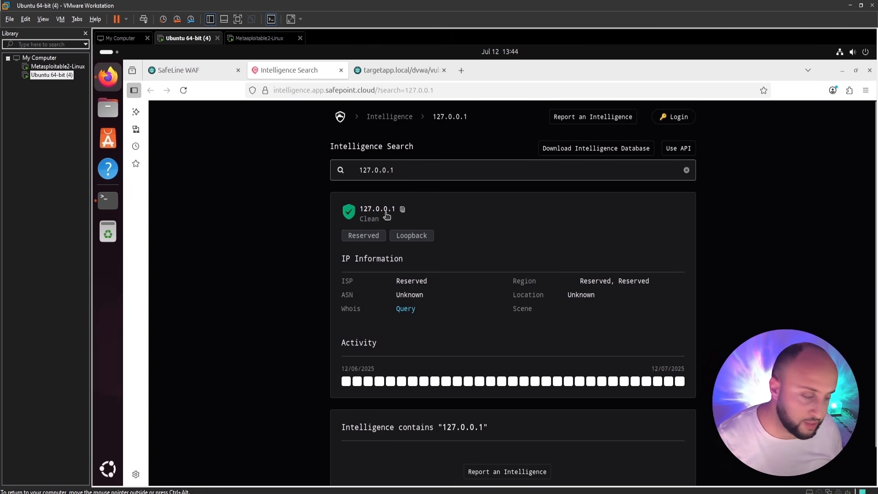
{"action": "scroll", "coordinate": [471, 251], "scroll_direction": "down", "scroll_amount": 1}
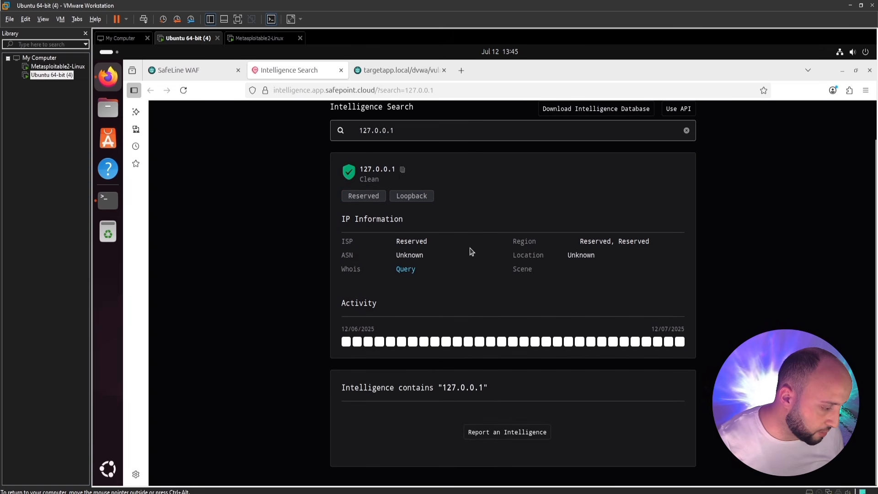
{"action": "scroll", "coordinate": [470, 251], "scroll_direction": "up", "scroll_amount": 1}
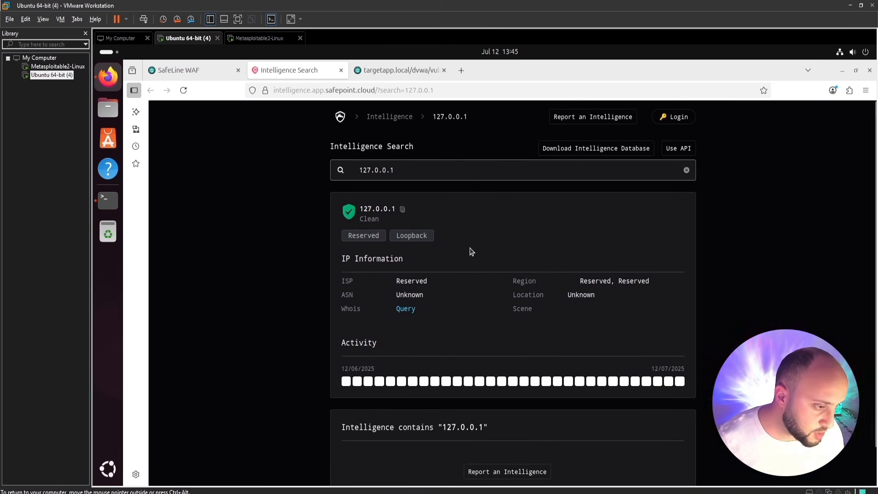
{"action": "left_click", "coordinate": [201, 71]}
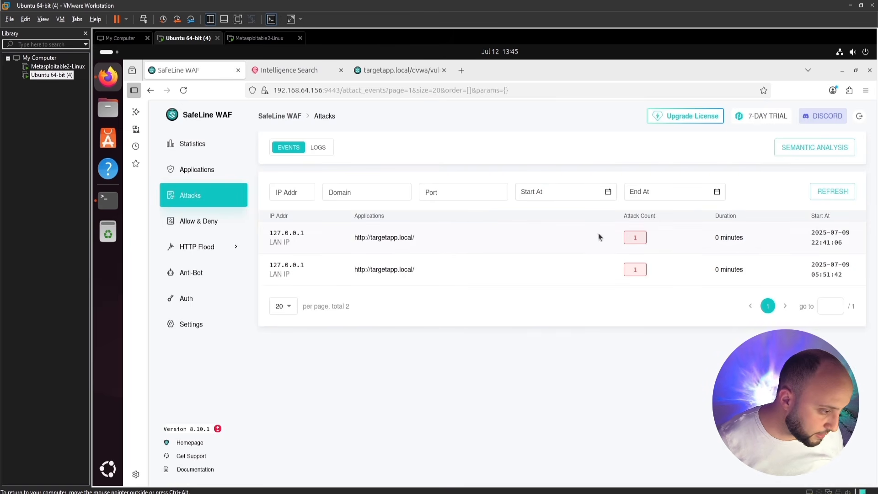
Open the first event's log showing the blocked SQL injection on the DVWA sqli page.
{"action": "left_click", "coordinate": [635, 239]}
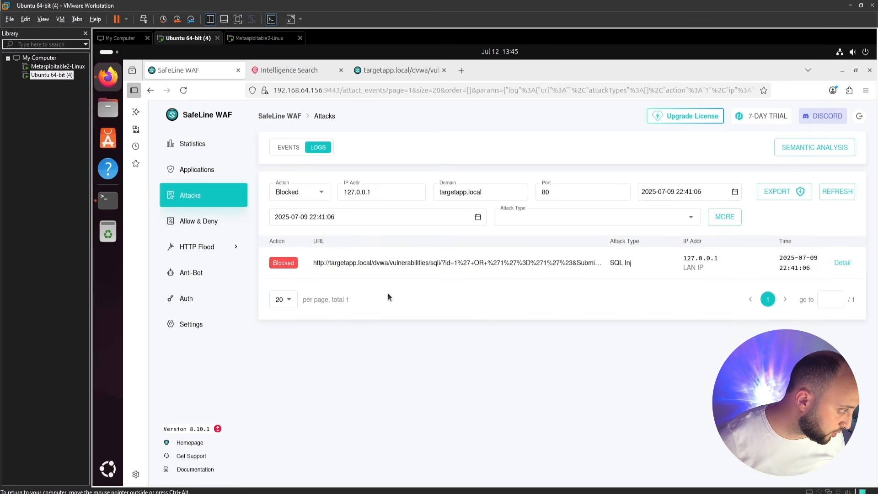
{"action": "left_click", "coordinate": [843, 263]}
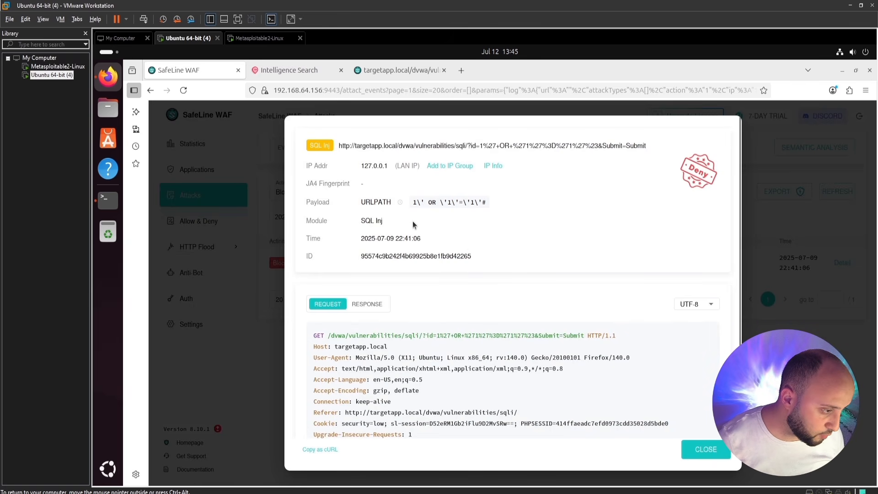
{"action": "double_click", "coordinate": [364, 171]}
{"action": "left_click", "coordinate": [349, 204]}
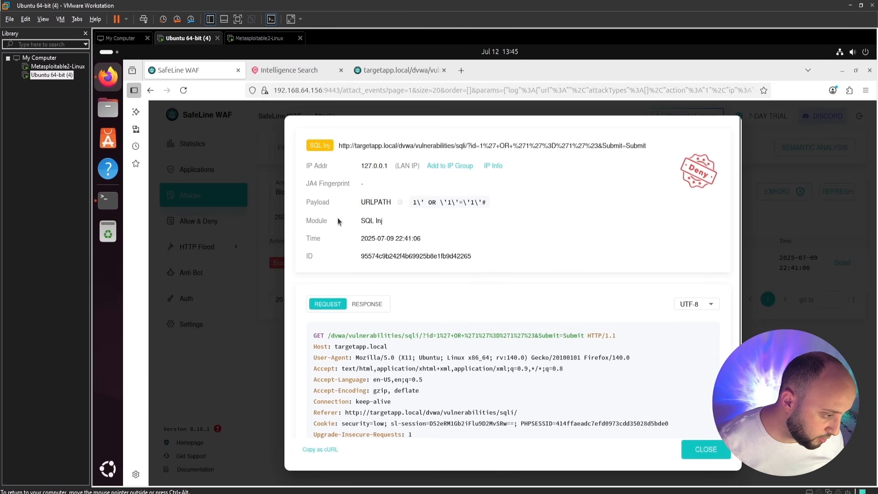
{"action": "double_click", "coordinate": [375, 202]}
{"action": "left_click", "coordinate": [573, 232]}
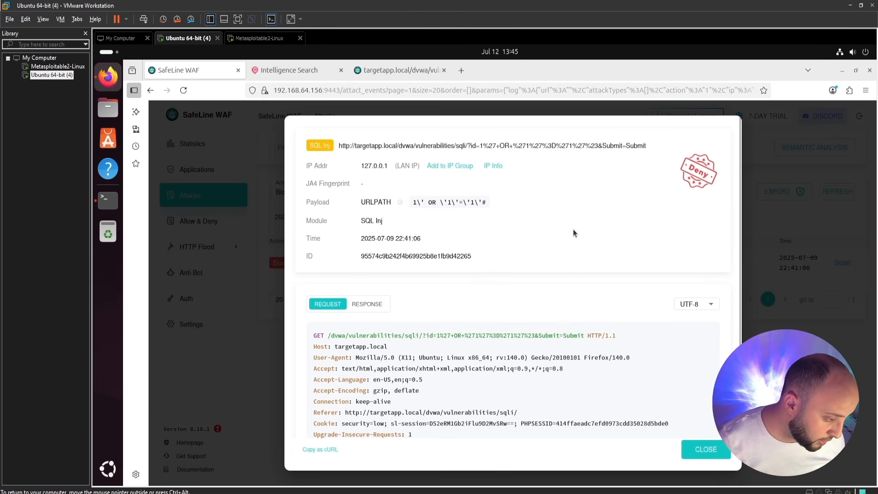
{"action": "scroll", "coordinate": [557, 206], "scroll_direction": "down", "scroll_amount": 1}
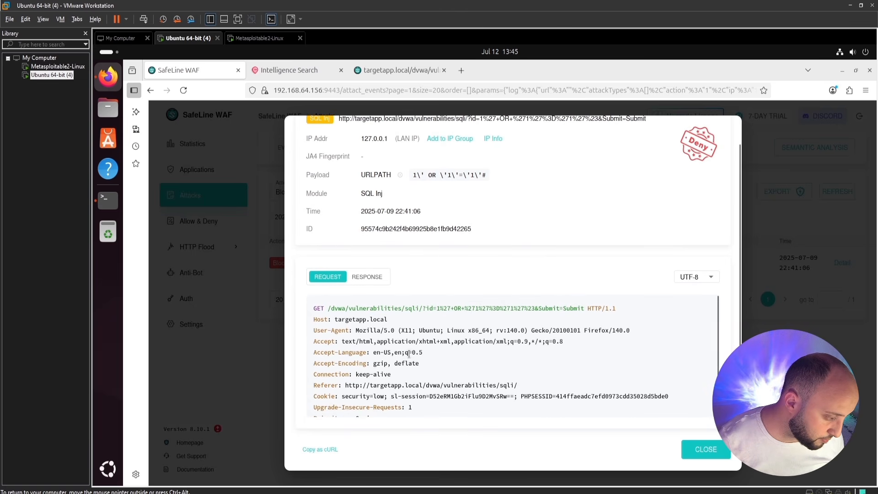
{"action": "left_click_drag", "start_coordinate": [411, 352], "coordinate": [461, 357]}
{"action": "scroll", "coordinate": [514, 285], "scroll_direction": "up", "scroll_amount": 1}
{"action": "left_click", "coordinate": [535, 247]}
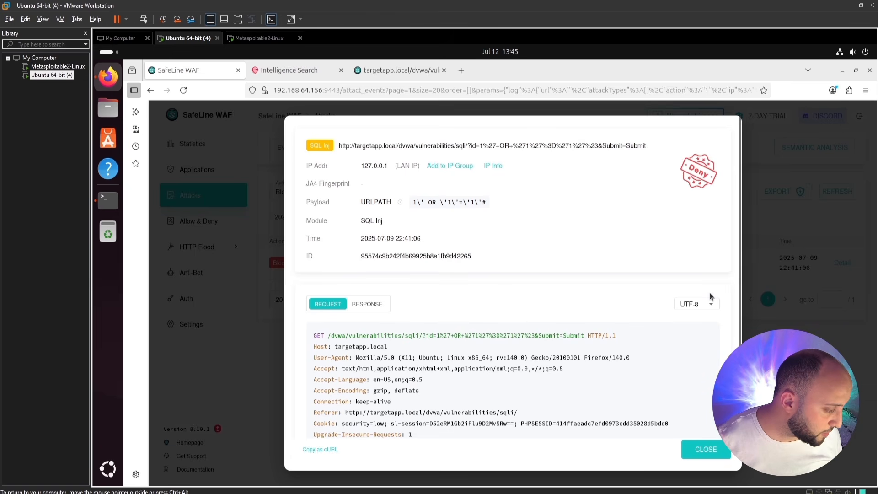
{"action": "left_click", "coordinate": [713, 450]}
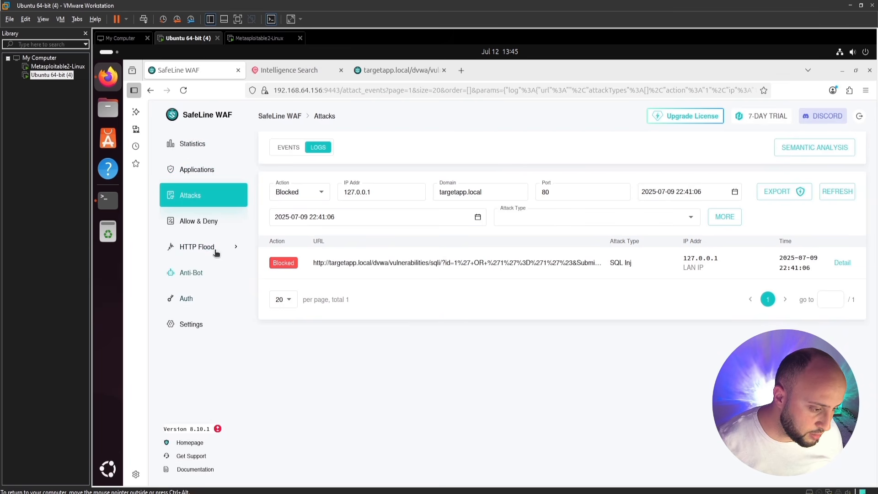
Review the global rate limit of 3 requests per 10 seconds with a 5-minute block.
{"action": "left_click", "coordinate": [202, 248]}
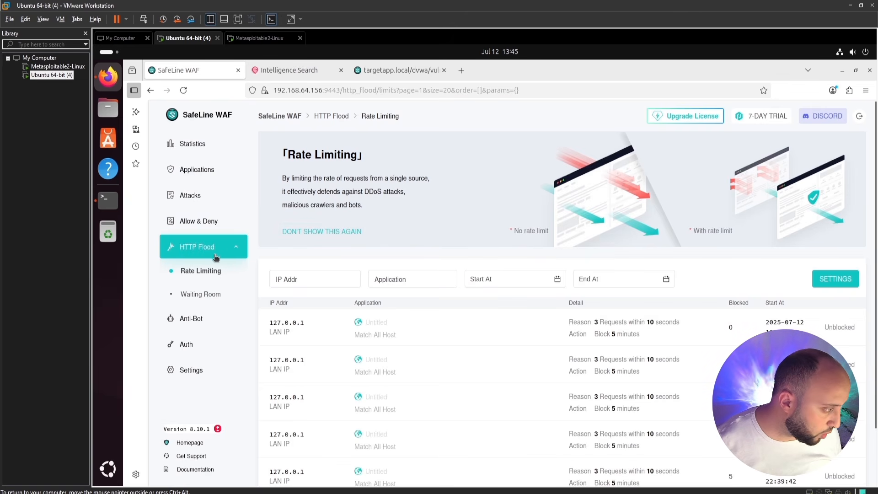
{"action": "left_click", "coordinate": [825, 283]}
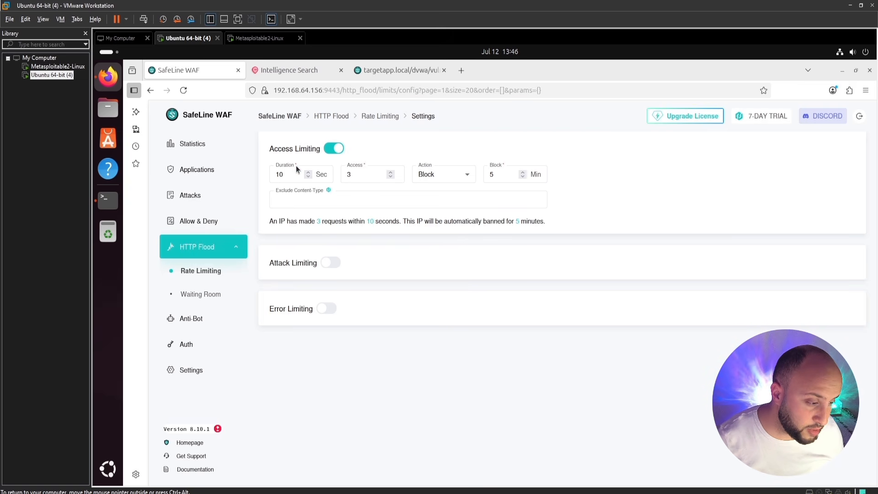
{"action": "left_click", "coordinate": [291, 177]}
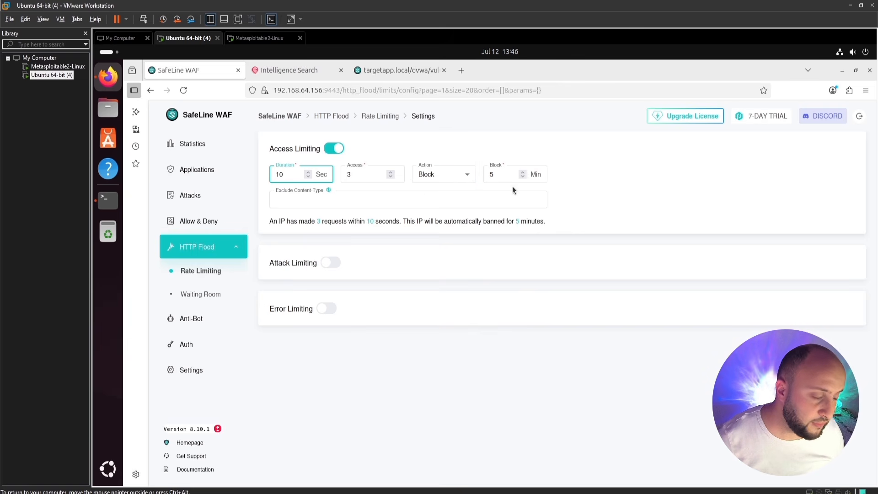
{"action": "left_click", "coordinate": [500, 176]}
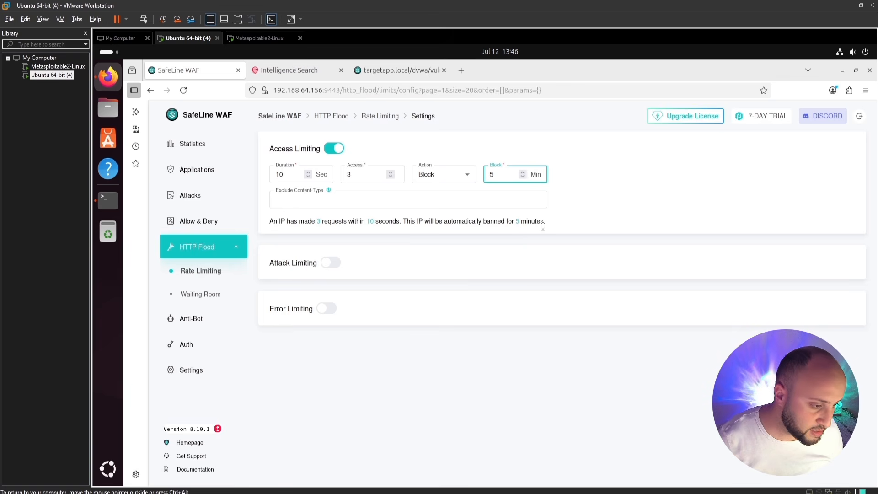
{"action": "left_click", "coordinate": [223, 169]}
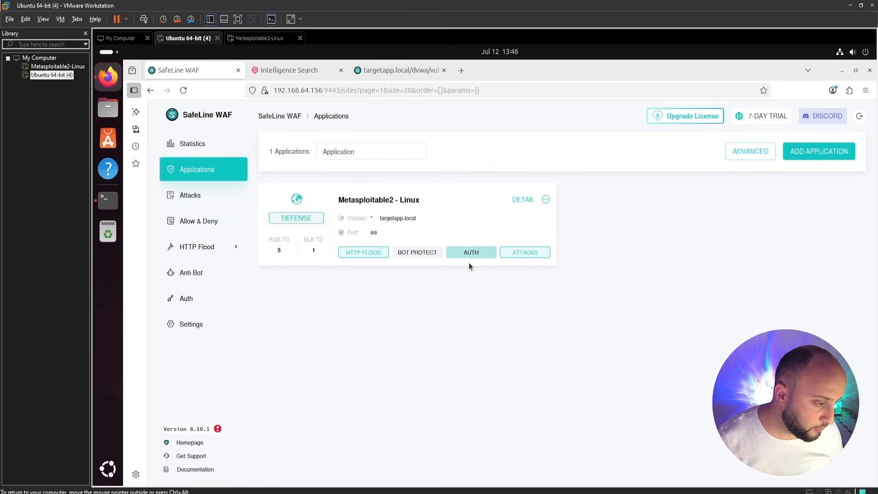
Open the HTTP Flood settings in the Metasploitable2 - Linux application's details.
{"action": "left_click", "coordinate": [524, 201]}
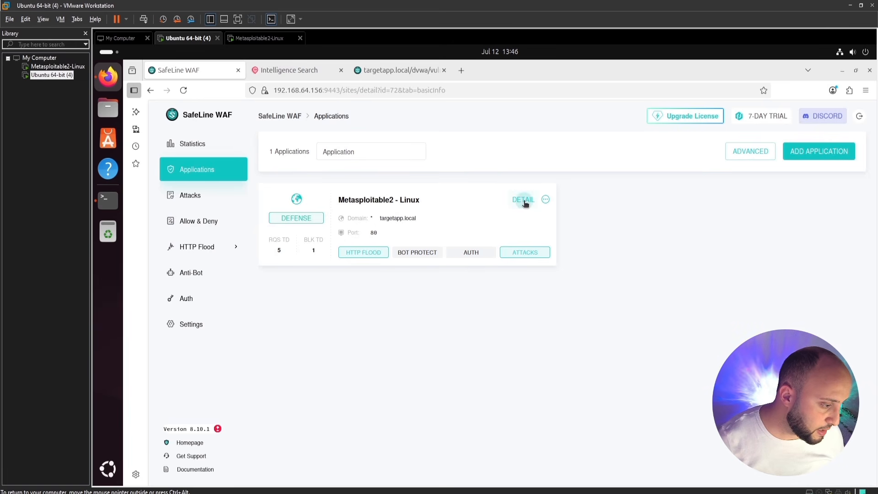
{"action": "scroll", "coordinate": [453, 297], "scroll_direction": "down", "scroll_amount": 1}
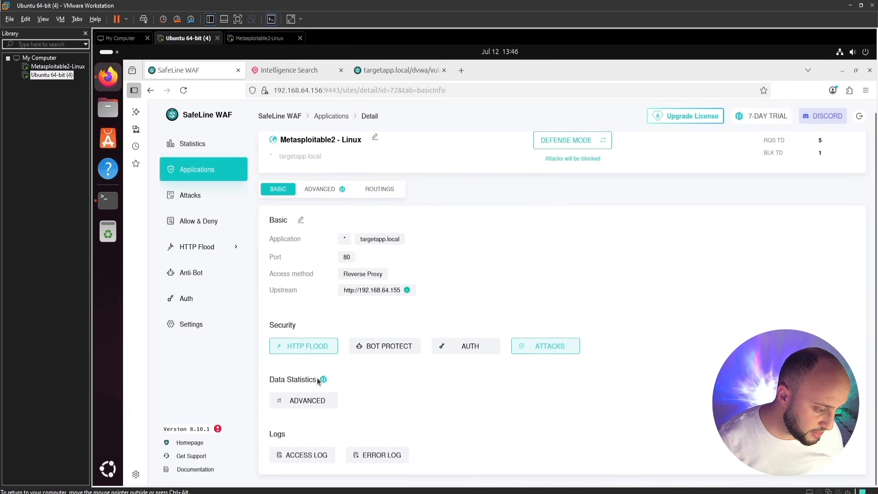
{"action": "left_click", "coordinate": [303, 350]}
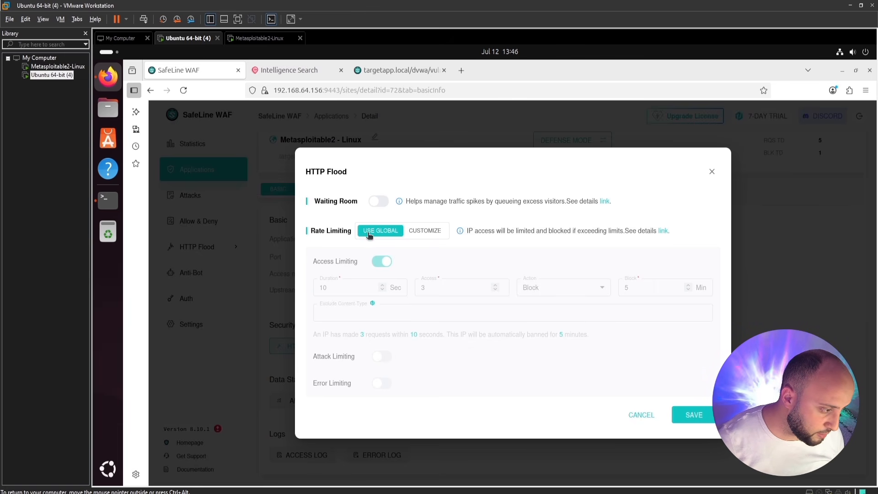
Keep Metasploitable2 - Linux rate limiting on the global 3-per-10-seconds rule and save.
{"action": "left_click", "coordinate": [417, 232]}
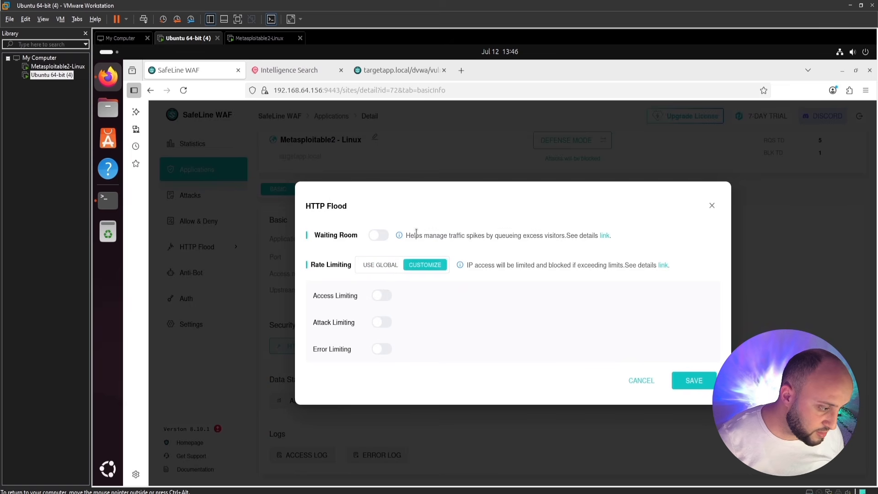
{"action": "left_click", "coordinate": [384, 266]}
{"action": "left_click", "coordinate": [693, 414]}
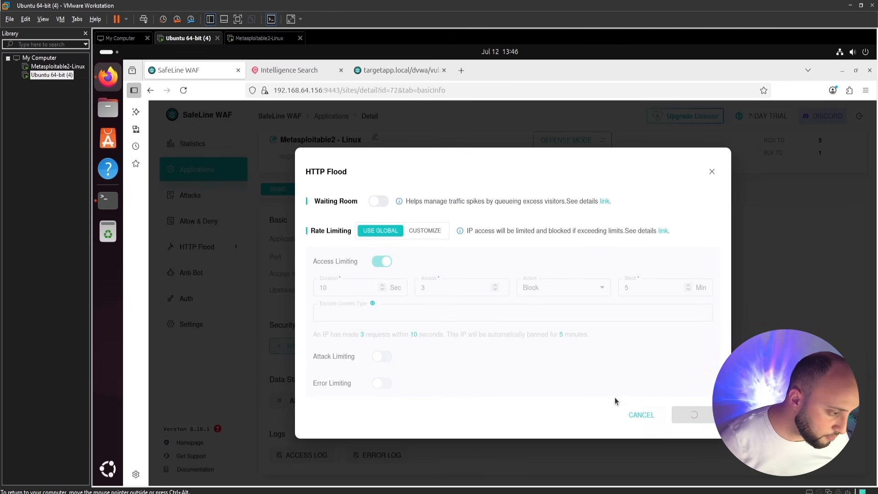
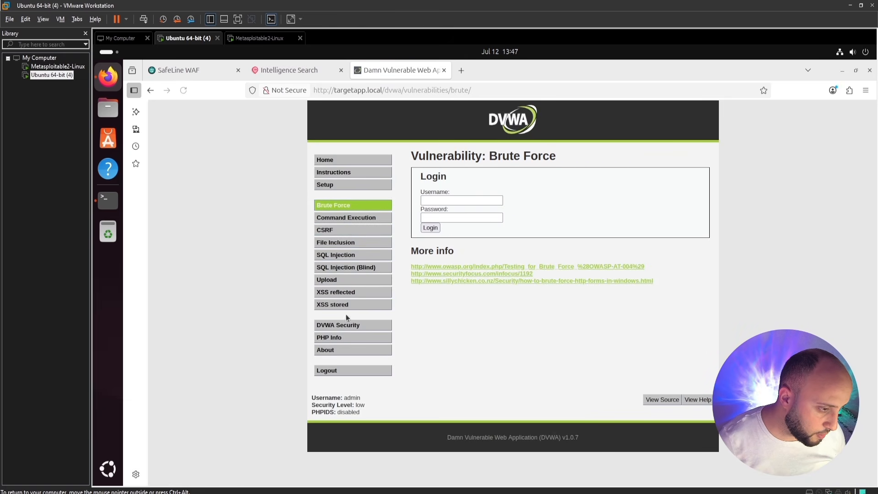
Open DVWA's About page, then DVWA Security, to trigger SafeLine's 'Access Too Fast' block.
{"action": "left_click", "coordinate": [346, 353]}
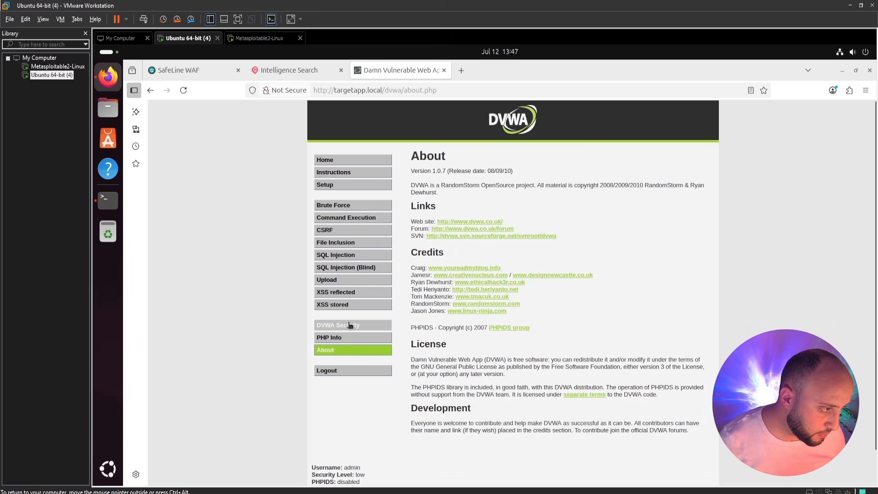
{"action": "left_click", "coordinate": [349, 325]}
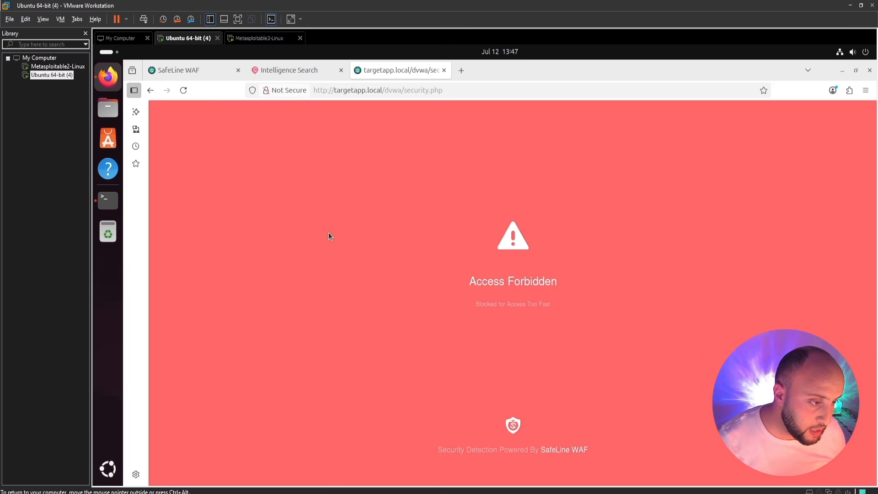
In SafeLine WAF, open the HTTP Flood rate-limiting list showing the 127.0.0.1 block on Metasploitable2 - Linux.
{"action": "left_click", "coordinate": [215, 70]}
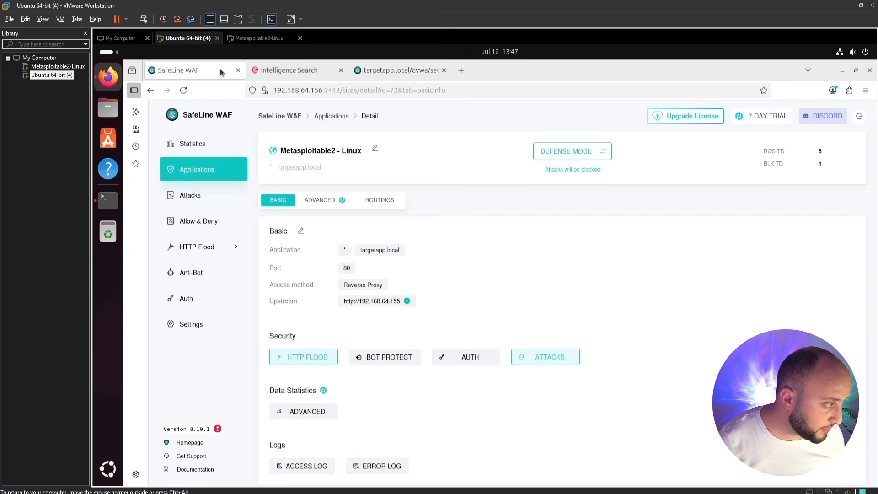
{"action": "left_click", "coordinate": [197, 145]}
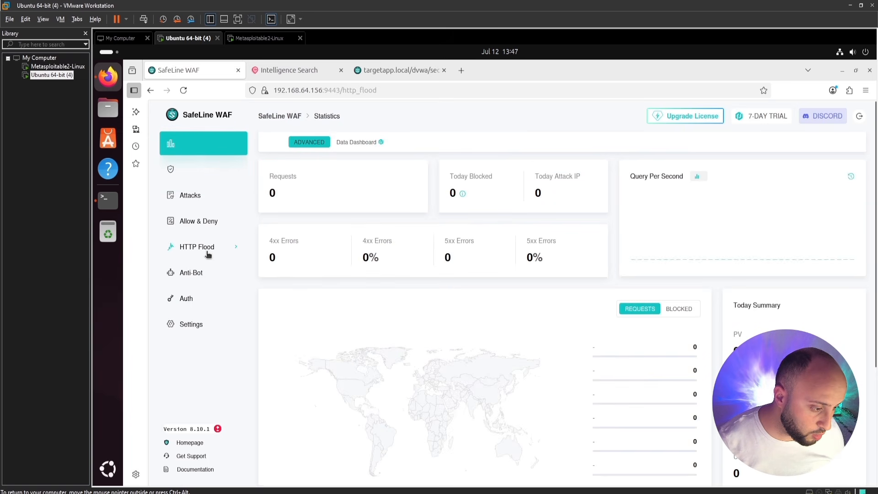
{"action": "left_click", "coordinate": [207, 249]}
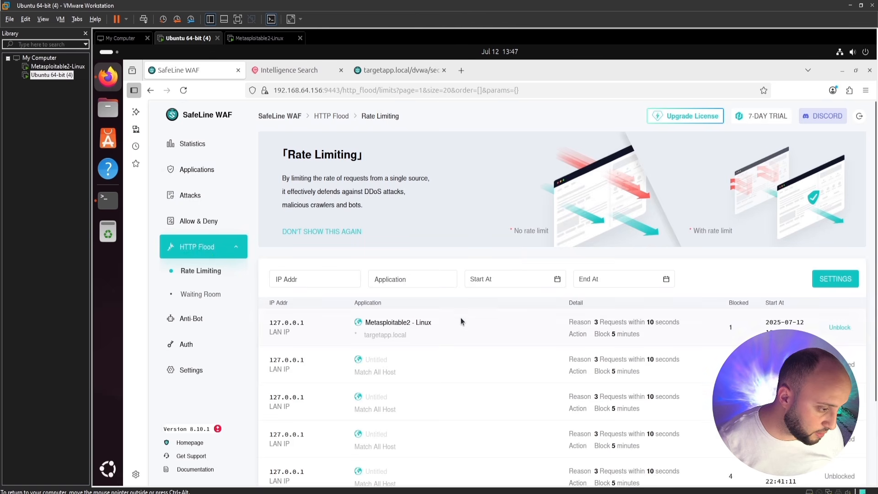
{"action": "scroll", "coordinate": [460, 318], "scroll_direction": "down", "scroll_amount": 3}
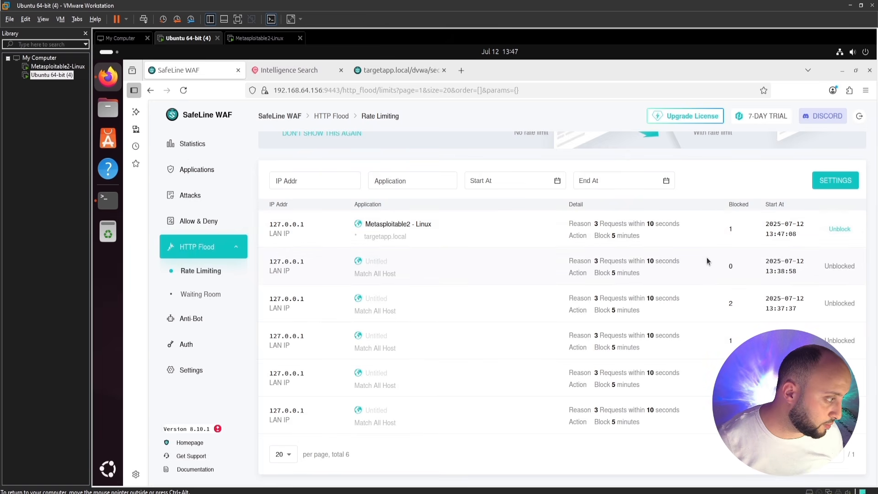
Unblock the rate-limited 127.0.0.1 entry, then open Auth user management.
{"action": "left_click", "coordinate": [840, 229]}
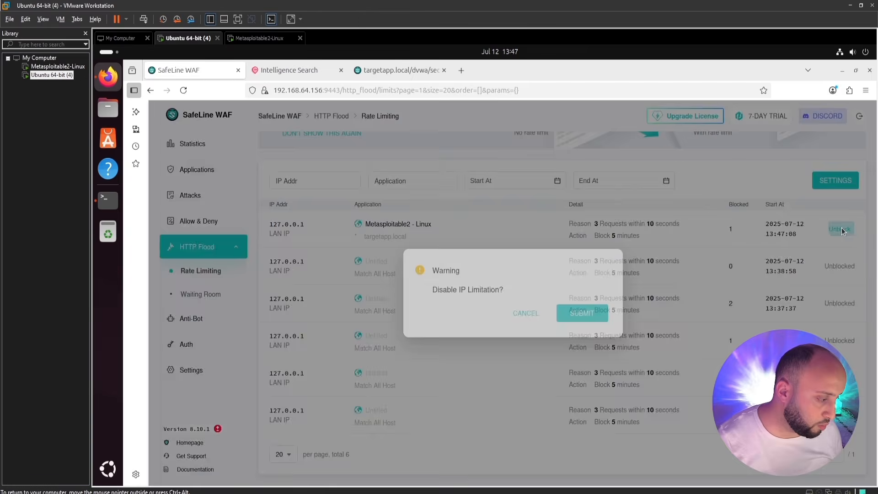
{"action": "left_click", "coordinate": [602, 318]}
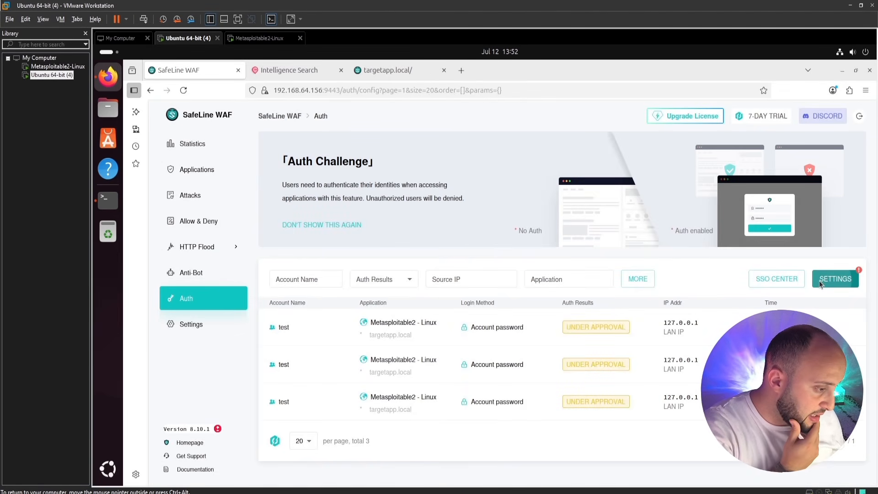
{"action": "left_click", "coordinate": [819, 281]}
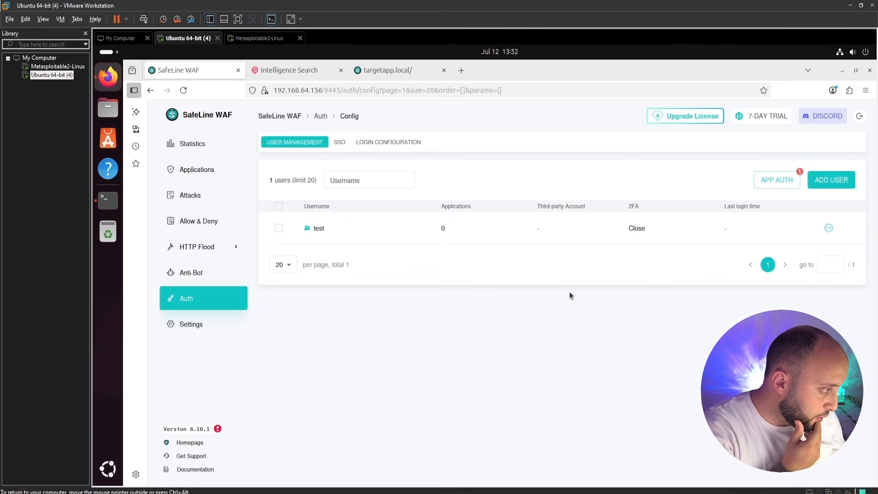
Open the Add user form for a new Auth user and focus its Username field.
{"action": "left_click", "coordinate": [830, 181]}
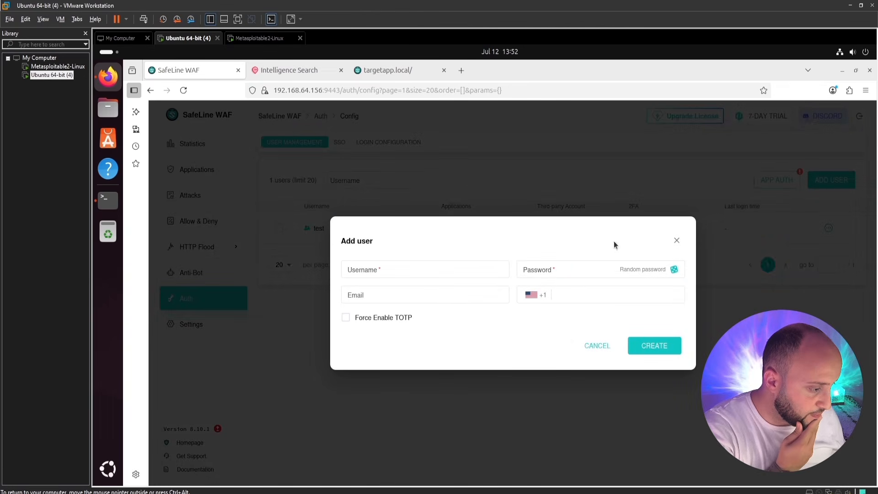
{"action": "left_click", "coordinate": [430, 268]}
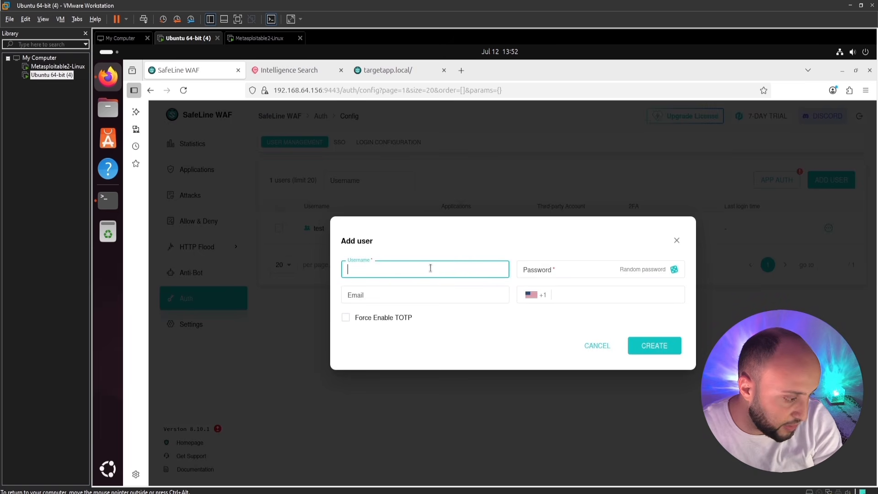
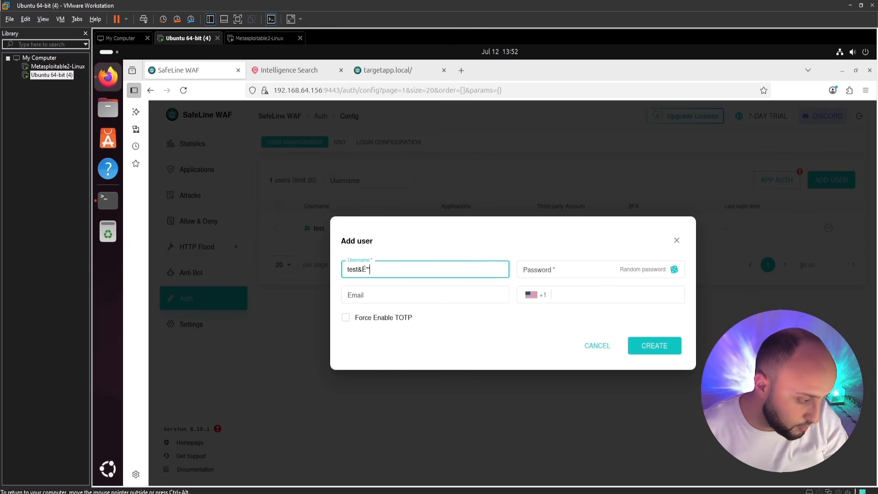
Correct the username to test1234, enter a password, and create the second Auth user.
{"action": "key", "text": "BackSpace"}
{"action": "key", "text": "BackSpace"}
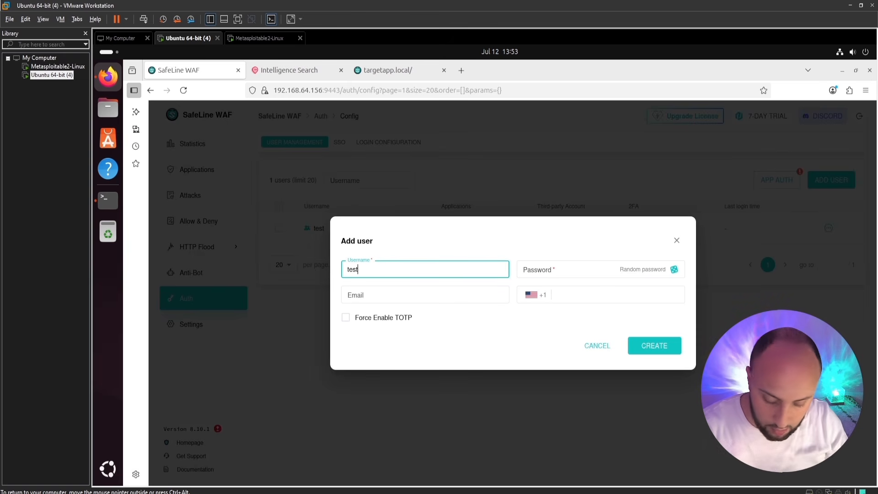
{"action": "type", "text": "1234"}
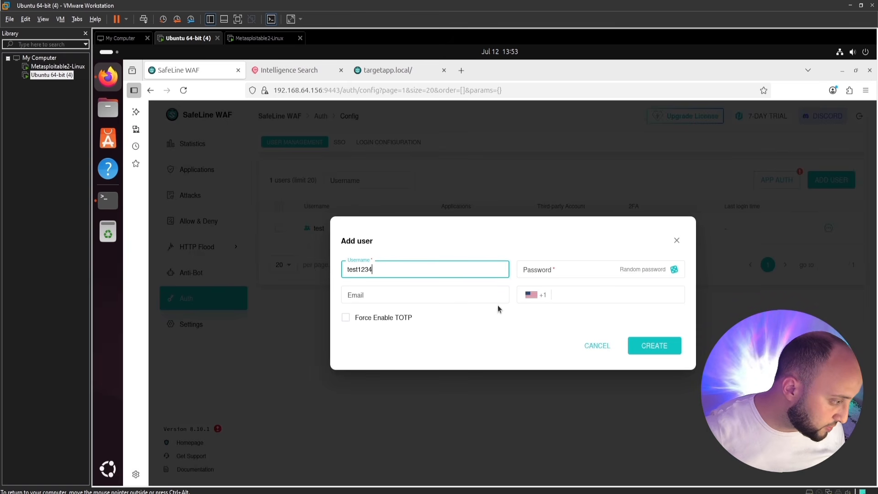
{"action": "left_click", "coordinate": [559, 275]}
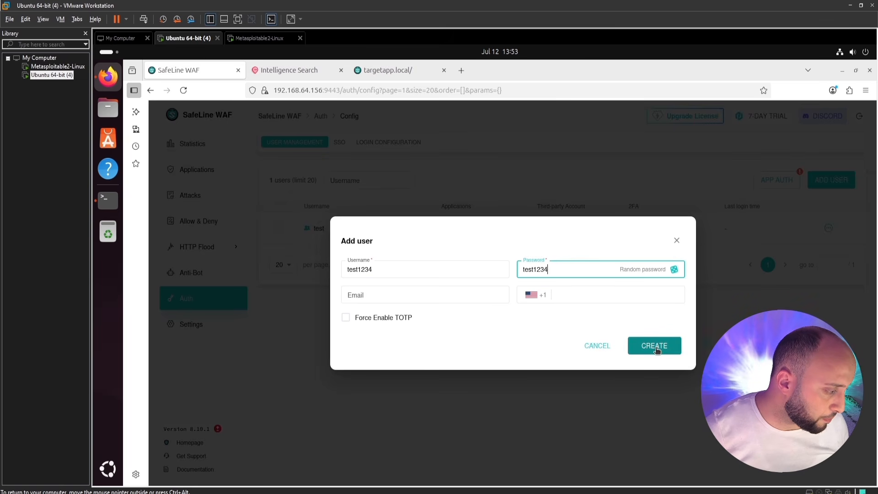
{"action": "left_click", "coordinate": [655, 347]}
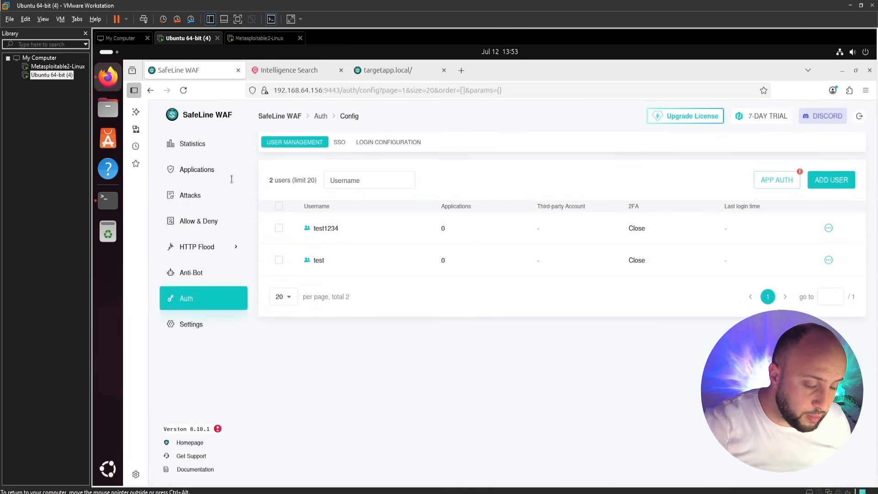
Enable Auth on Metasploitable2 - Linux with Account password login and 'Access directly after authentication', then save.
{"action": "left_click", "coordinate": [208, 172]}
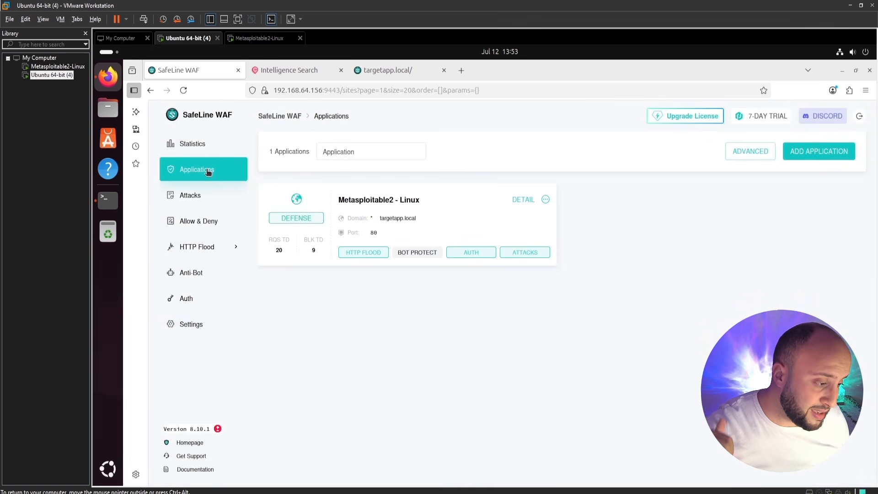
{"action": "left_click", "coordinate": [471, 254]}
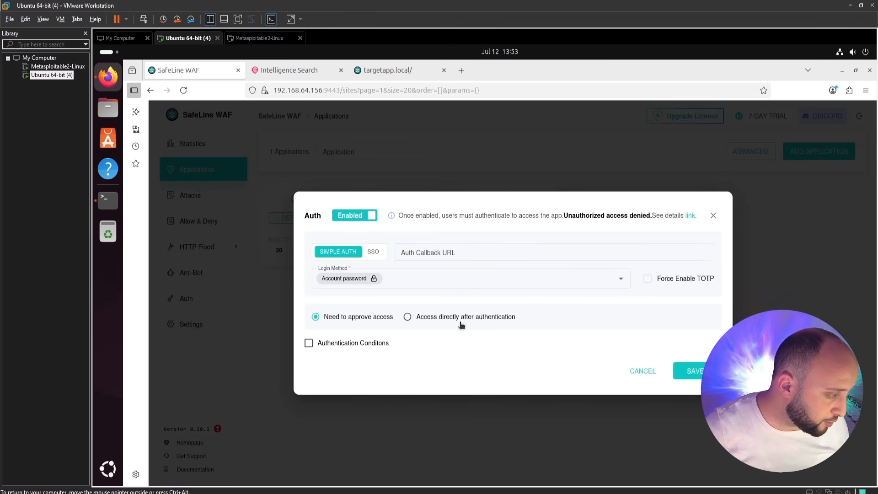
{"action": "left_click", "coordinate": [620, 283]}
{"action": "left_click", "coordinate": [621, 280]}
{"action": "left_click", "coordinate": [621, 280]}
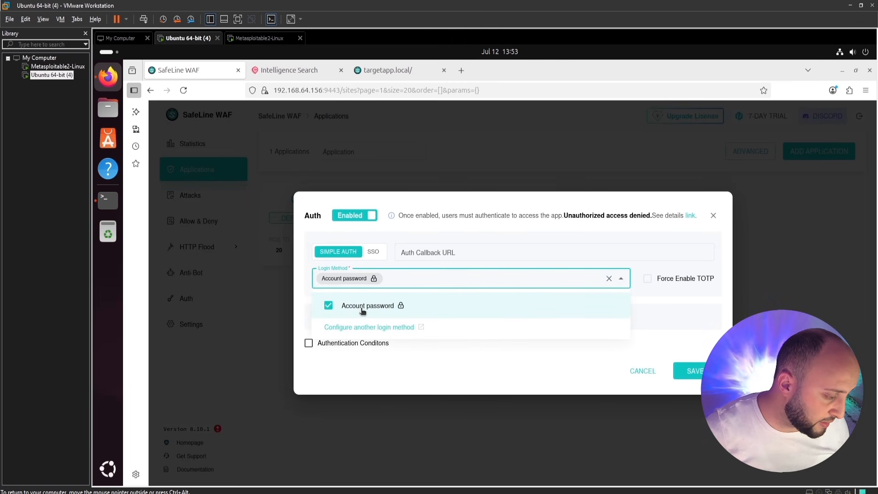
{"action": "left_click", "coordinate": [405, 383]}
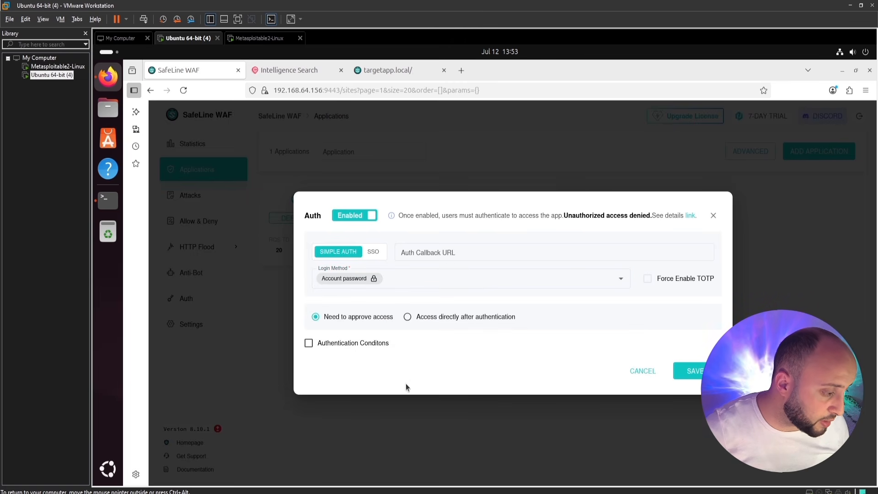
{"action": "left_click", "coordinate": [411, 316]}
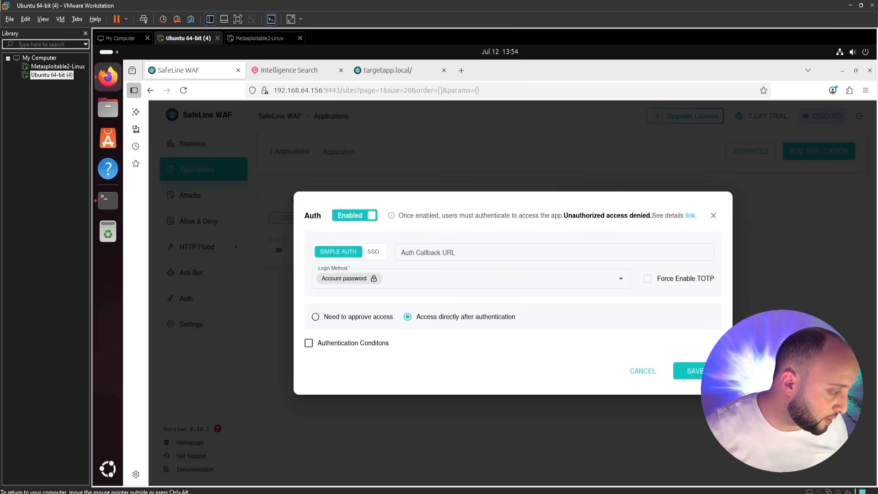
{"action": "left_click", "coordinate": [685, 372]}
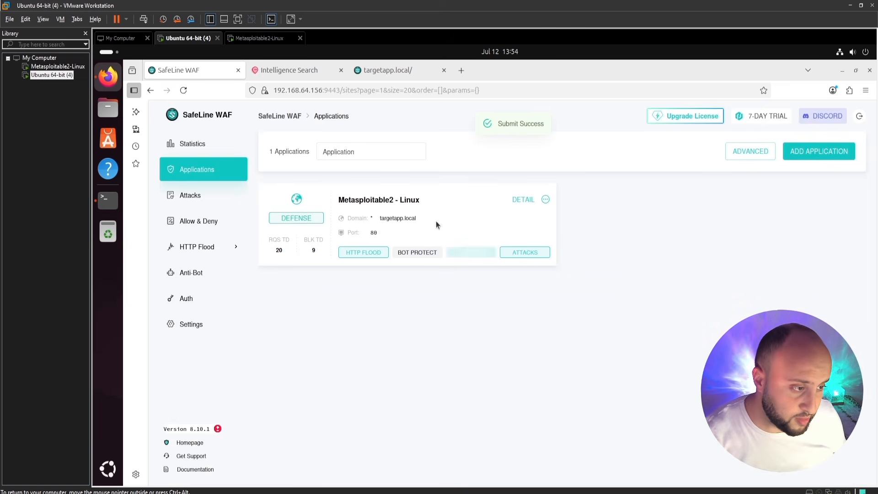
Sign out of the unauthorized session on targetapp.local and reload the site in a new tab.
{"action": "left_click", "coordinate": [409, 70]}
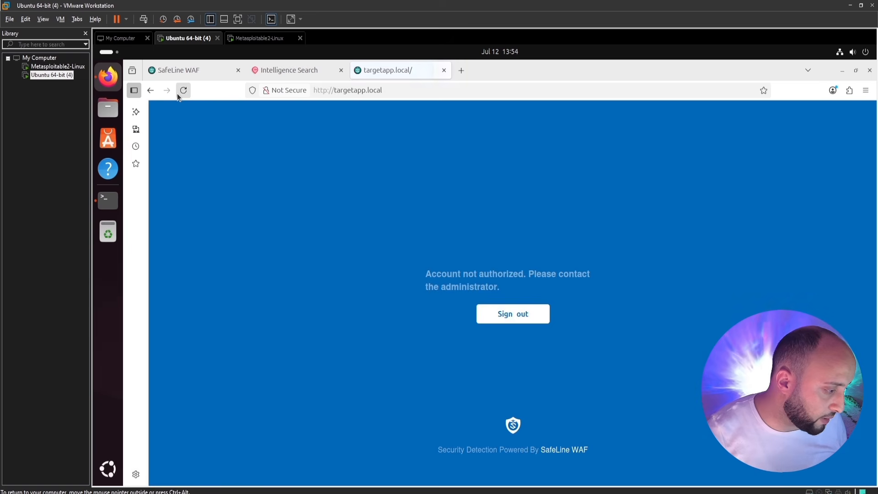
{"action": "left_click", "coordinate": [499, 311]}
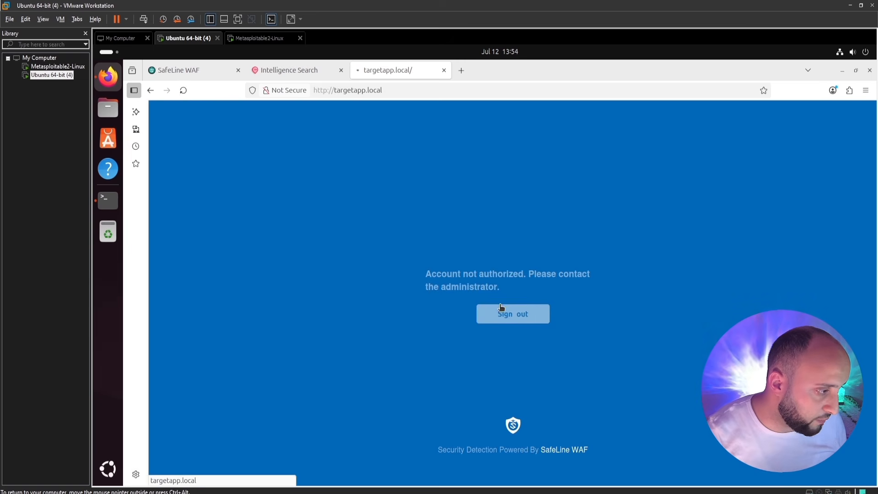
{"action": "left_click", "coordinate": [369, 89]}
{"action": "key", "text": "ctrl+c"}
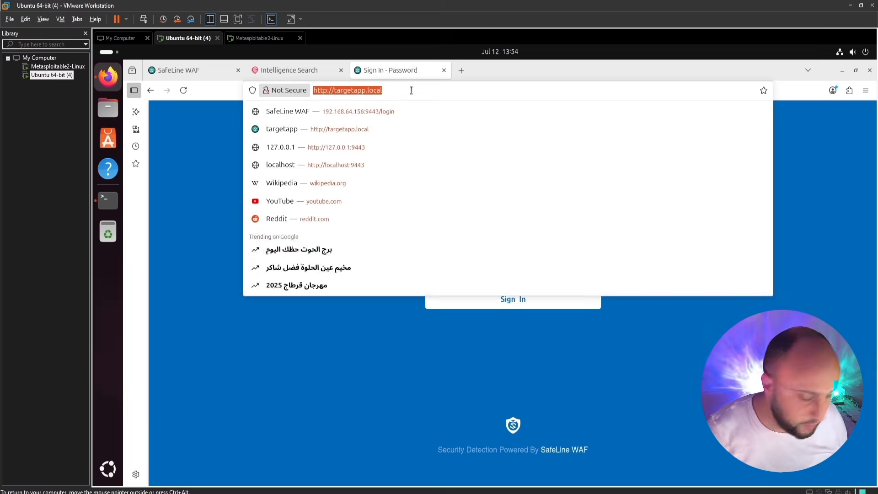
{"action": "left_click", "coordinate": [462, 69]}
{"action": "key", "text": "ctrl+v"}
{"action": "key", "text": "Return"}
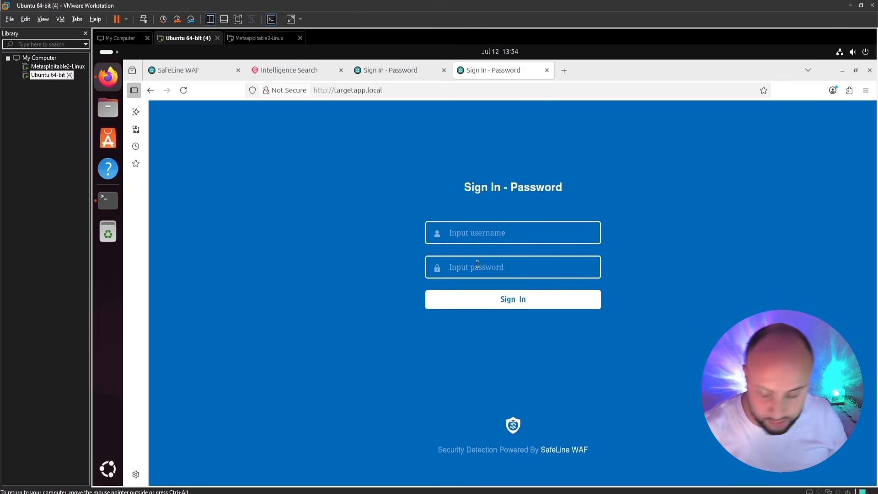
Sign in on the SafeLine login page with the new user's username and password.
{"action": "left_click", "coordinate": [450, 232]}
{"action": "type", "text": "test1234"}
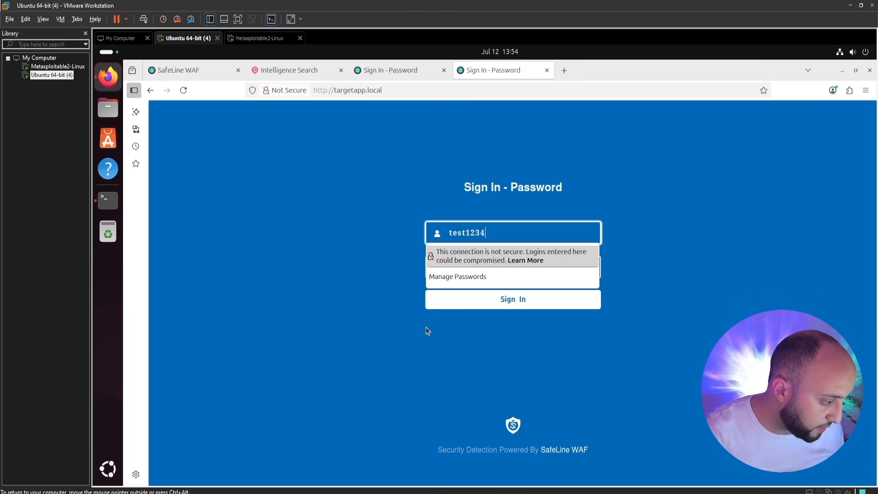
{"action": "left_click", "coordinate": [426, 327]}
{"action": "left_click", "coordinate": [452, 267]}
{"action": "type", "text": "t"}
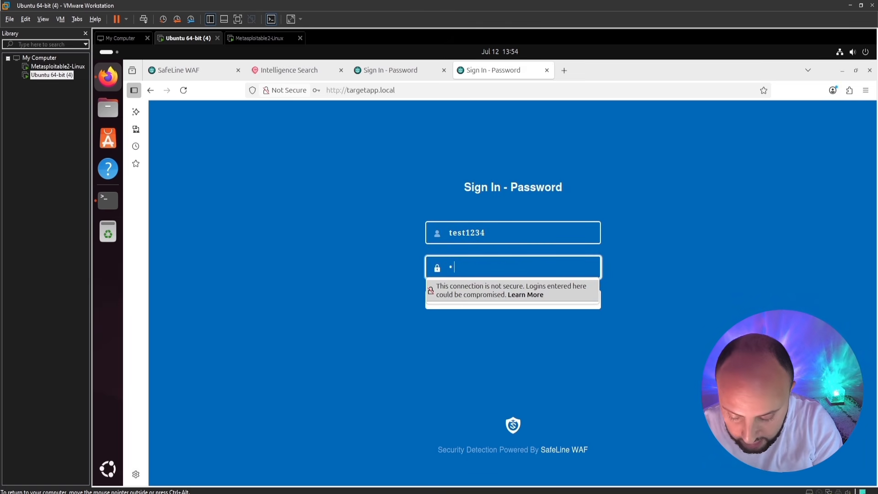
{"action": "type", "text": "te"}
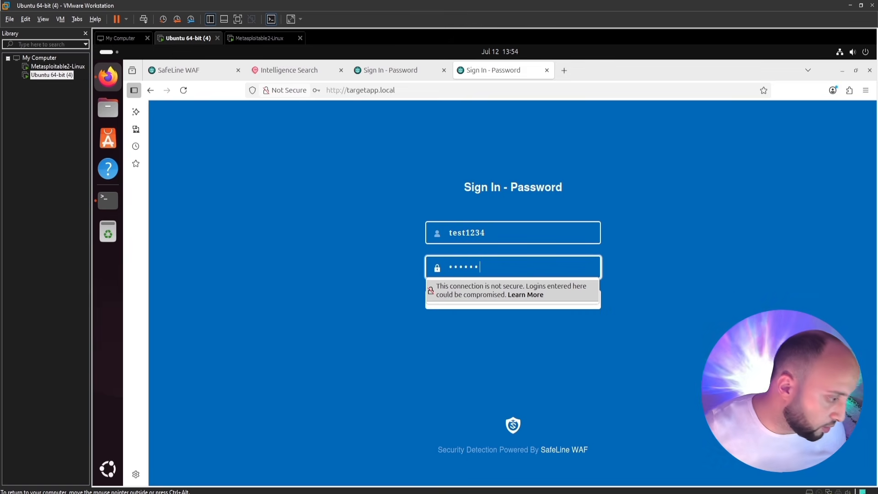
{"action": "left_click", "coordinate": [496, 397]}
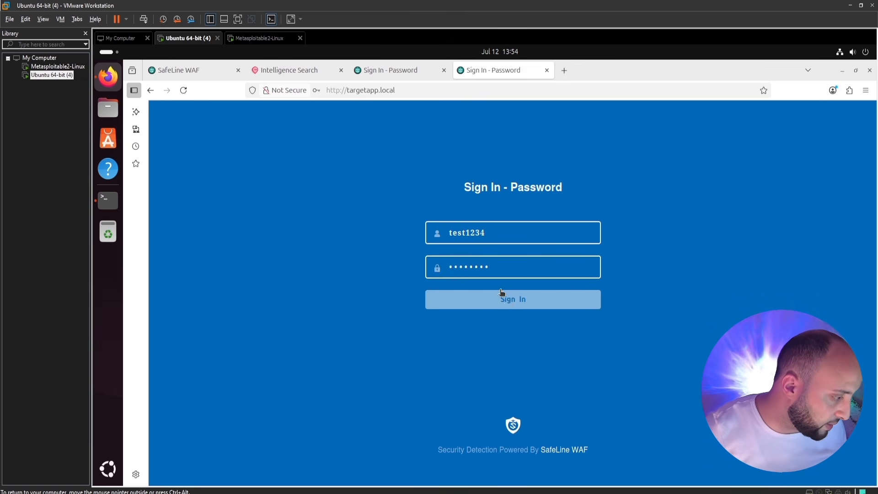
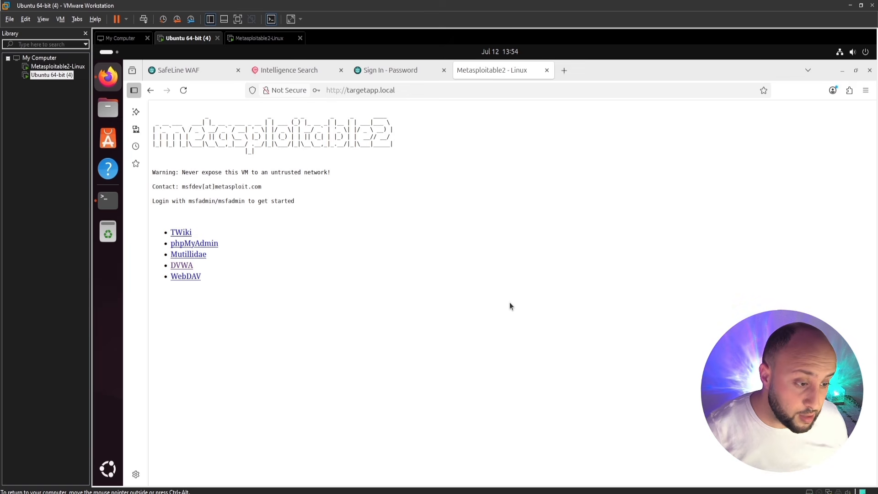
Switch to the SafeLine WAF tab to show the Deploy page's automatic install command.
{"action": "left_click", "coordinate": [194, 70]}
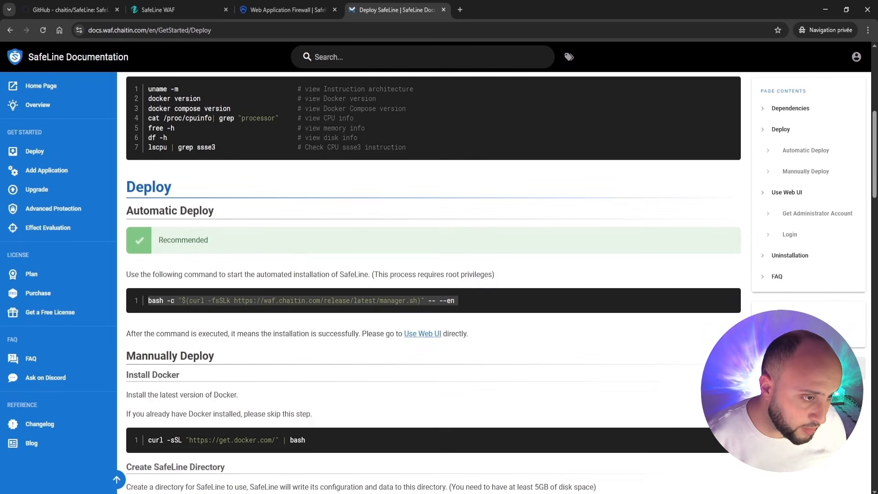
Open the demo's Statistics page showing 2.0k requests, 210 visitors and 368 blocked.
{"action": "left_click", "coordinate": [155, 12]}
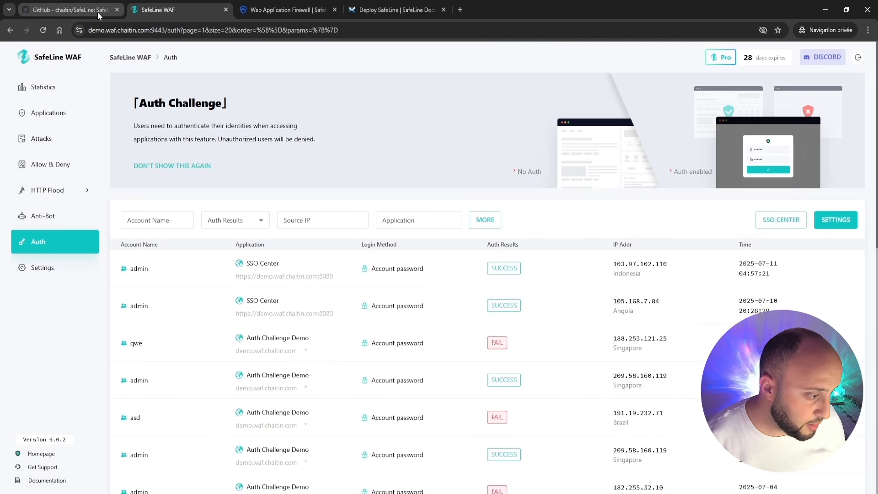
{"action": "left_click", "coordinate": [44, 89]}
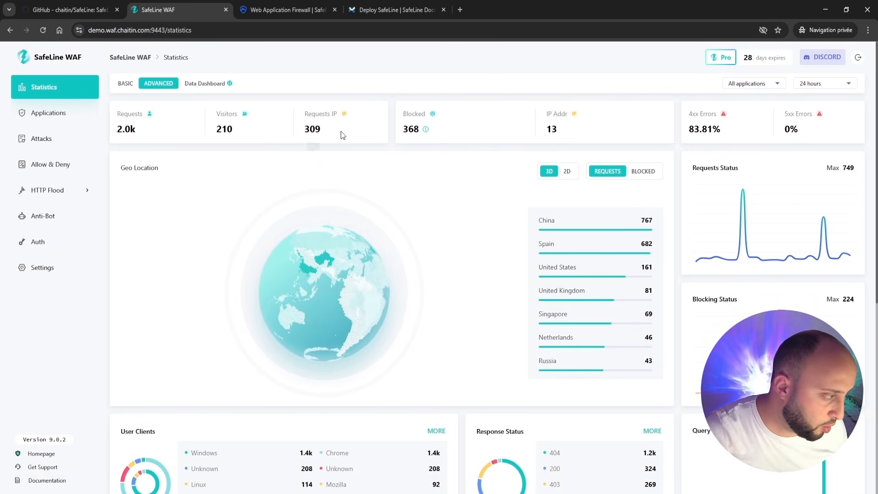
Review the Statistics breakdowns, then list the 10 protected applications in defense mode.
{"action": "mouse_move", "coordinate": [411, 132]}
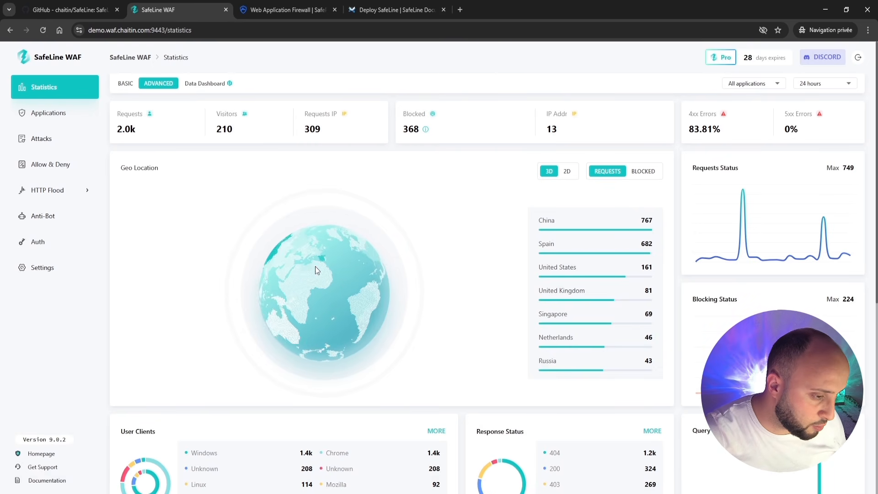
{"action": "scroll", "coordinate": [314, 266], "scroll_direction": "down", "scroll_amount": 7}
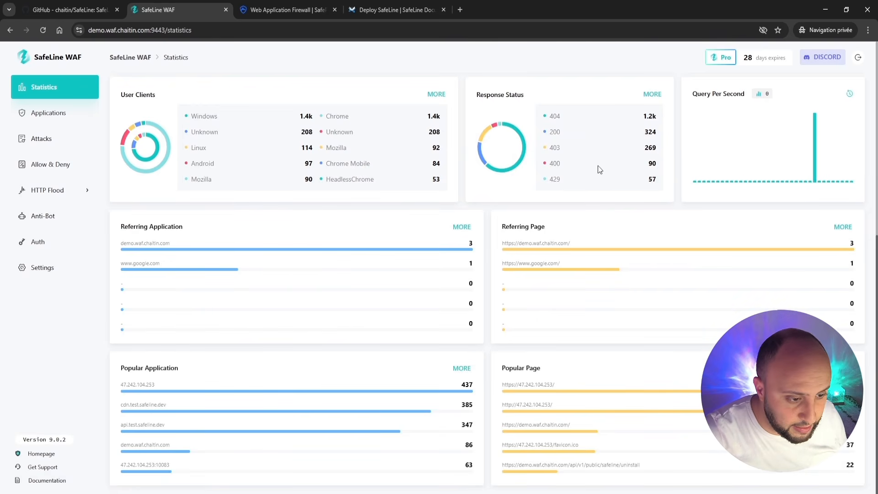
{"action": "scroll", "coordinate": [600, 170], "scroll_direction": "up", "scroll_amount": 7}
{"action": "left_click", "coordinate": [73, 120]}
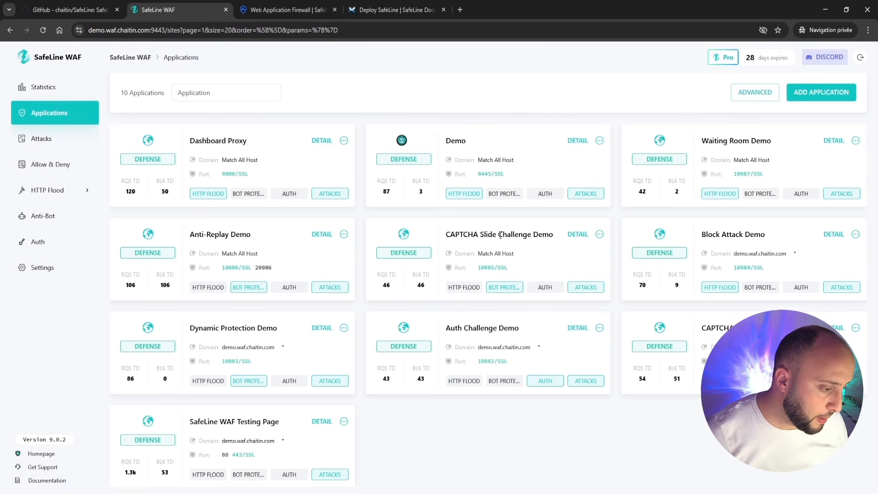
View the attack events, then the HTTP Flood Rate Limiting records for the 60-second limit.
{"action": "left_click", "coordinate": [64, 145]}
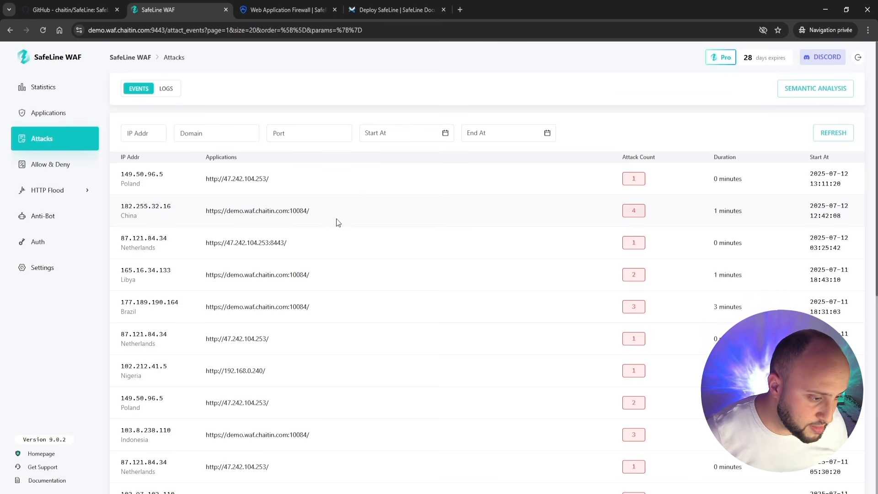
{"action": "left_click", "coordinate": [61, 190]}
{"action": "left_click", "coordinate": [60, 218]}
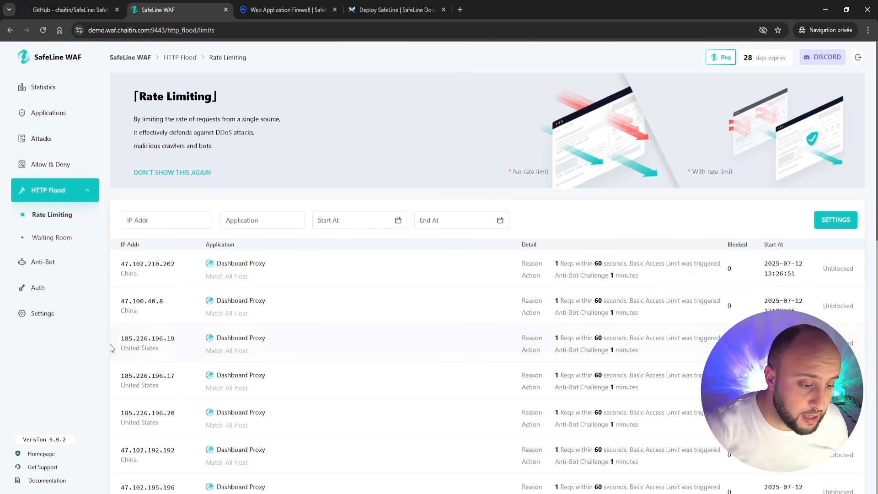
Show the three Allow & Deny custom rules and preview new-rule Match Target options without saving.
{"action": "left_click", "coordinate": [55, 167]}
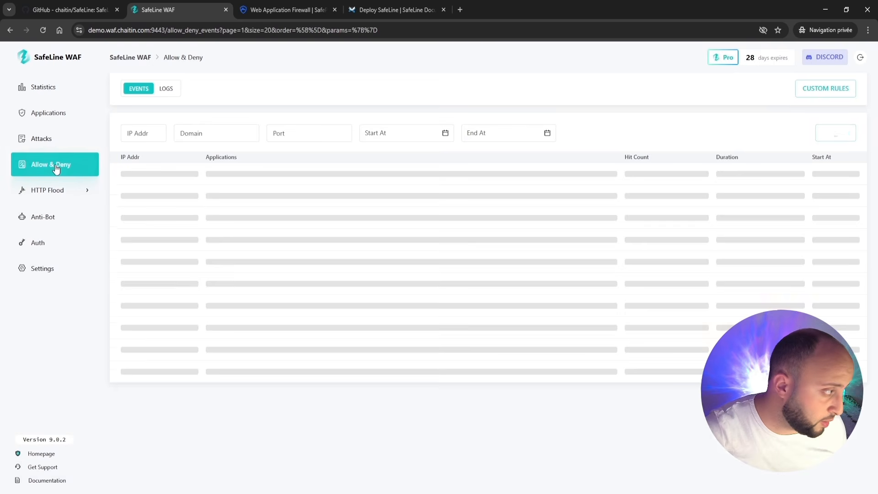
{"action": "left_click", "coordinate": [823, 89]}
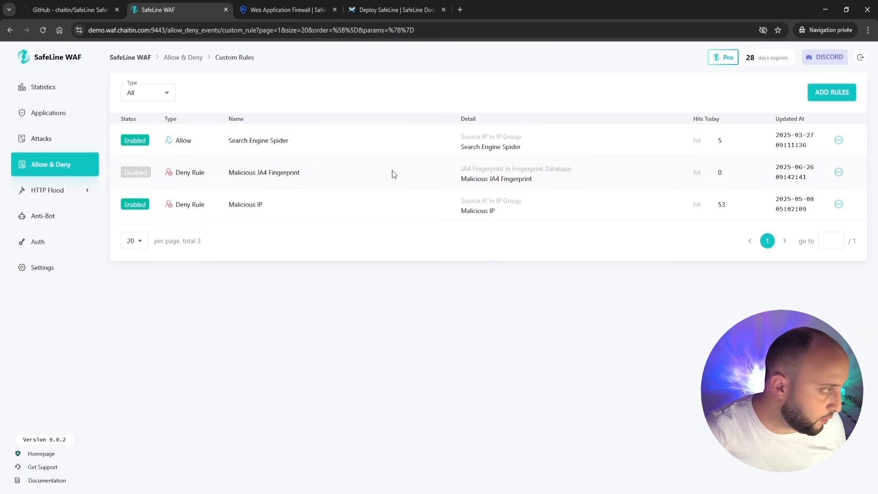
{"action": "left_click", "coordinate": [841, 93]}
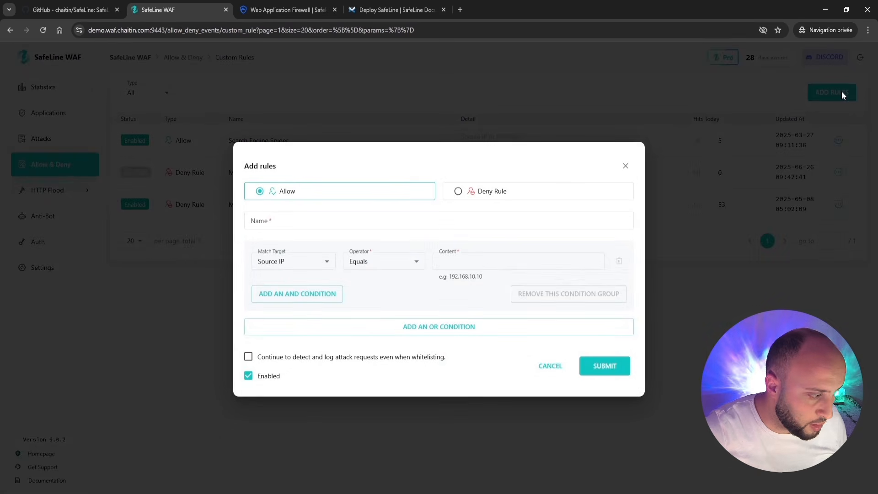
{"action": "left_click", "coordinate": [374, 224]}
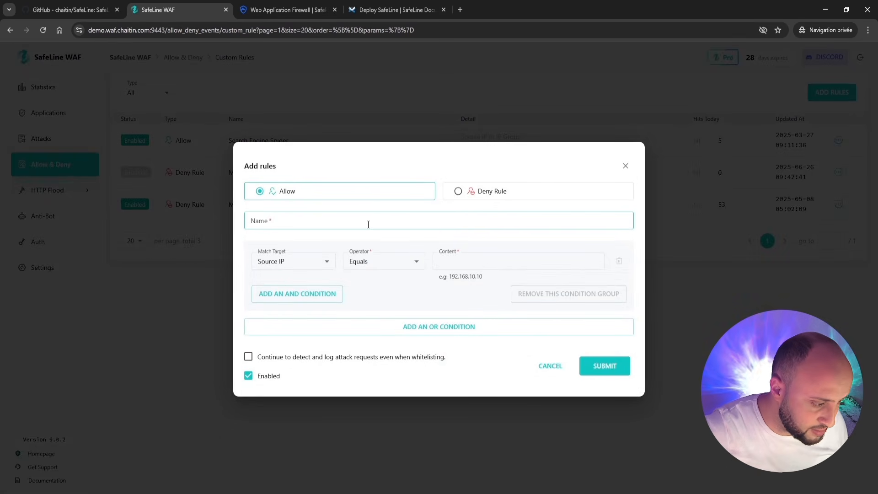
{"action": "left_click", "coordinate": [295, 261]}
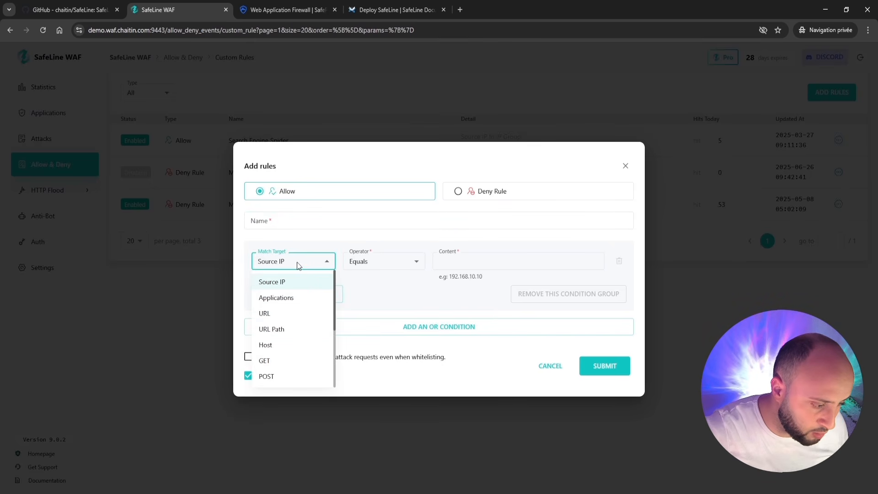
{"action": "left_click", "coordinate": [298, 262]}
{"action": "left_click", "coordinate": [298, 262]}
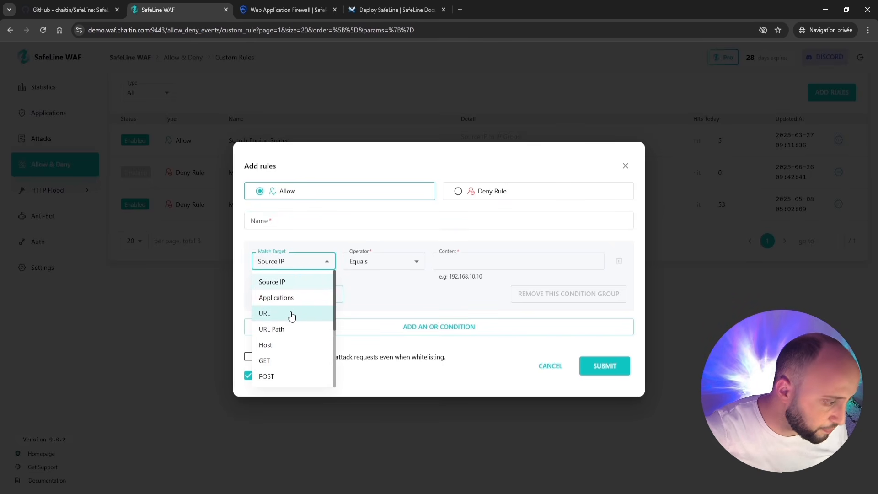
{"action": "left_click", "coordinate": [396, 234]}
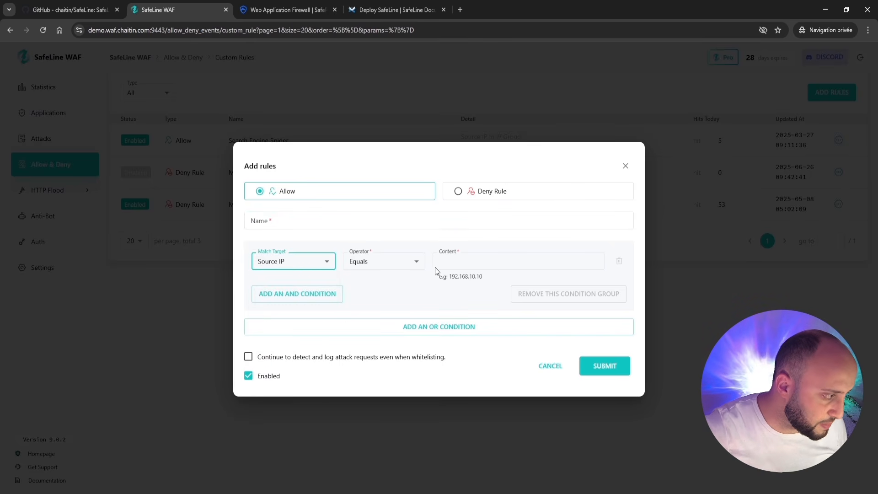
{"action": "left_click", "coordinate": [626, 167]}
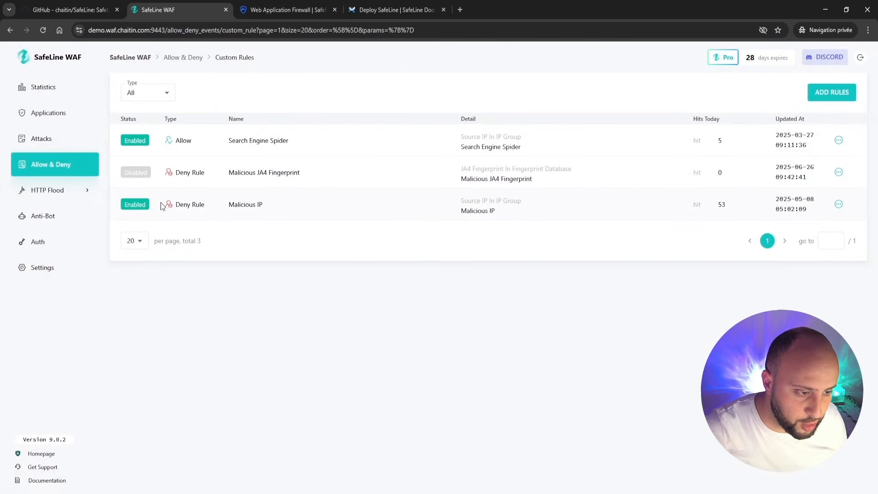
Return to Statistics, then browse down the SafeLine GitHub repository page.
{"action": "left_click", "coordinate": [72, 92]}
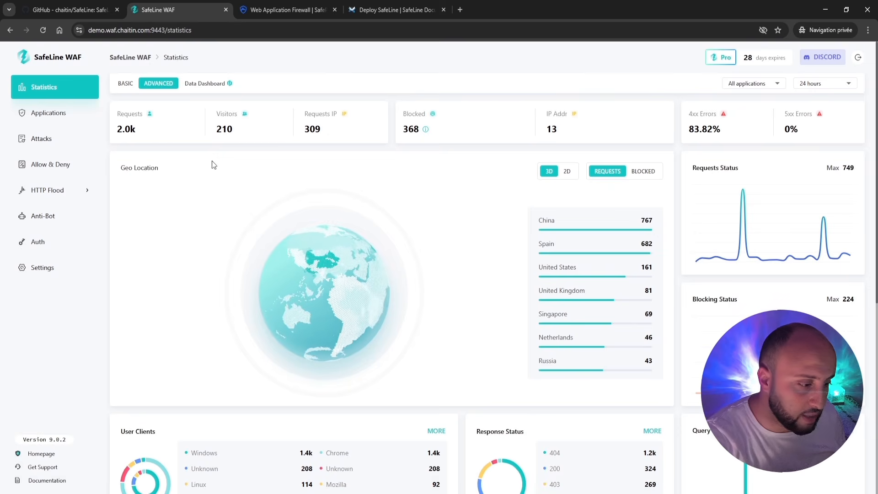
{"action": "left_click", "coordinate": [53, 8]}
{"action": "scroll", "coordinate": [280, 326], "scroll_direction": "down", "scroll_amount": 15}
{"action": "scroll", "coordinate": [281, 326], "scroll_direction": "down", "scroll_amount": 10}
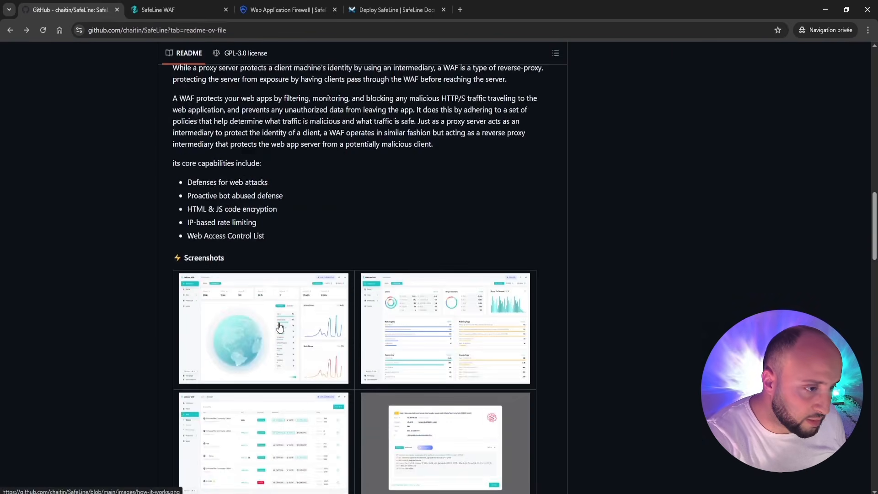
View the SafePoint SafeLine product page down to its Contact SafePoint section.
{"action": "left_click", "coordinate": [176, 10]}
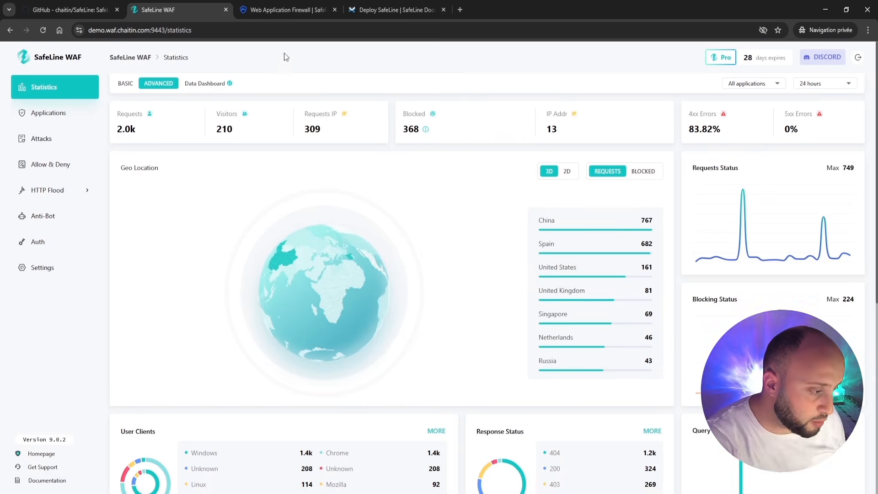
{"action": "left_click", "coordinate": [320, 10]}
{"action": "scroll", "coordinate": [384, 245], "scroll_direction": "down", "scroll_amount": 7}
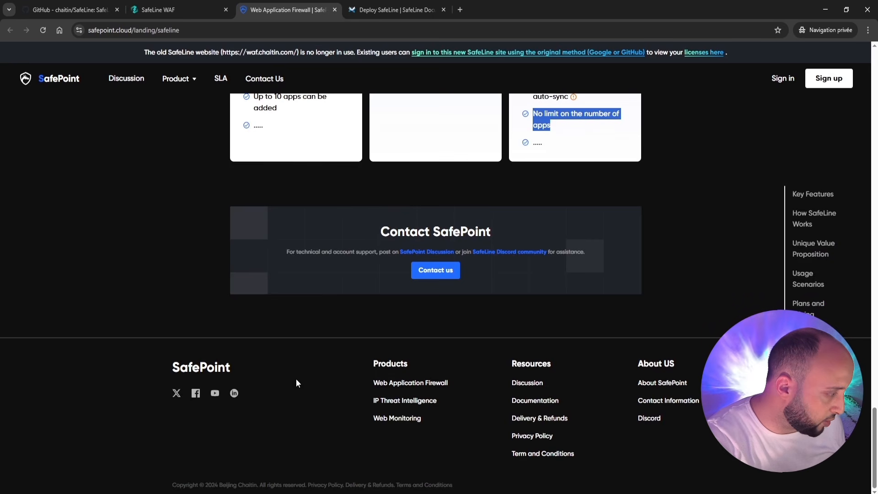